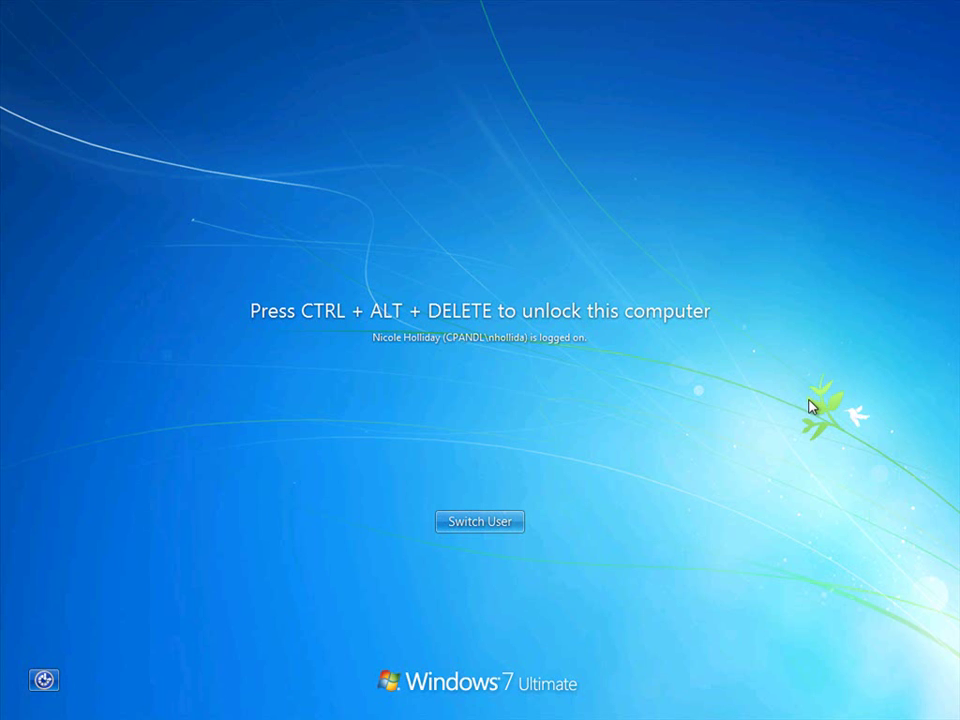
Unlock the computer by entering the account password at the Ctrl+Alt+Delete prompt
key(ctrl+alt+Delete)
text(p)
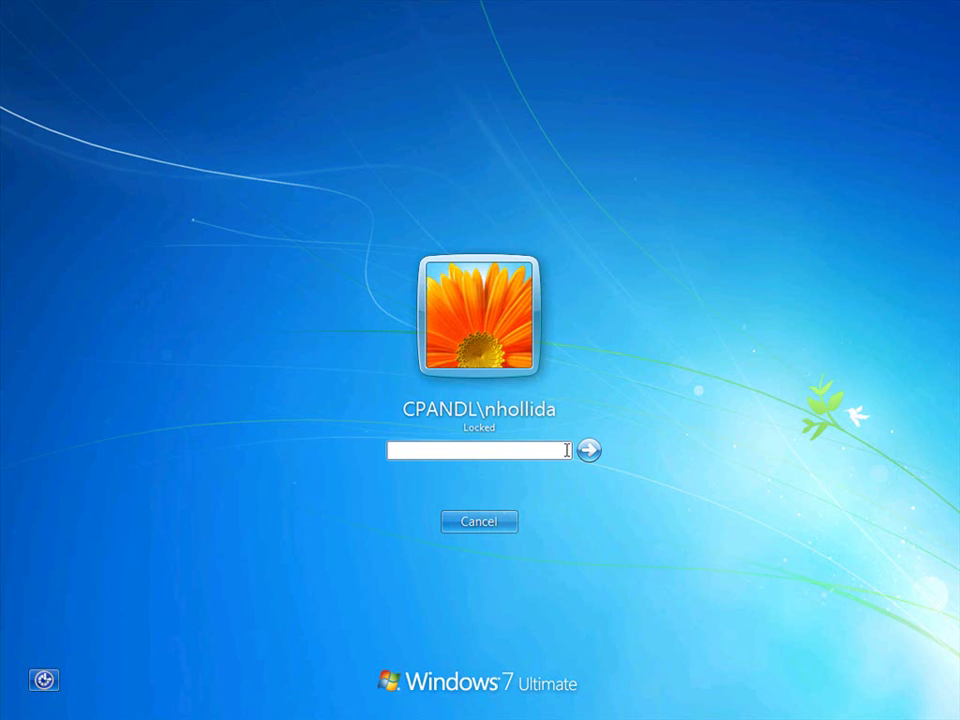
text(a$$w0rd)
click(589, 450)
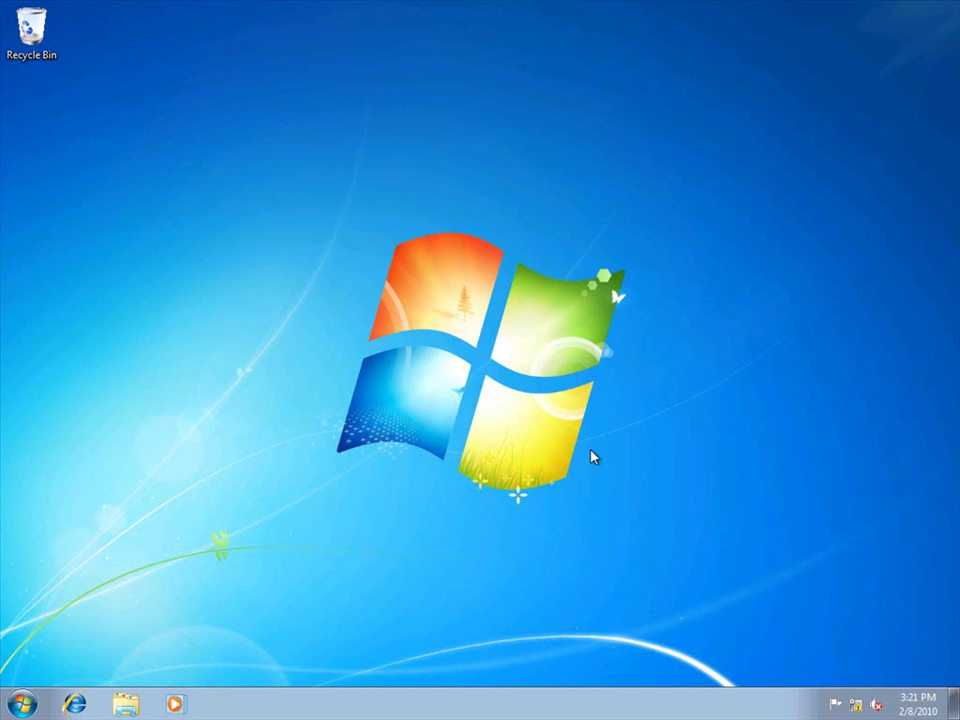
Open the Marketing Budget workbook from the Documents library in Excel
click(24, 704)
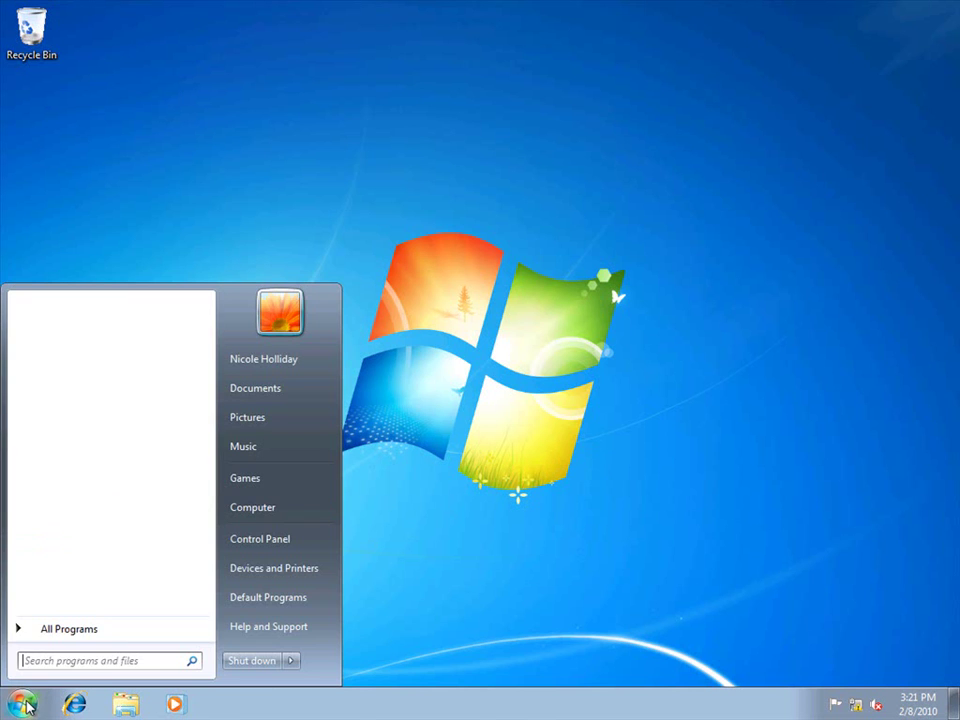
click(309, 398)
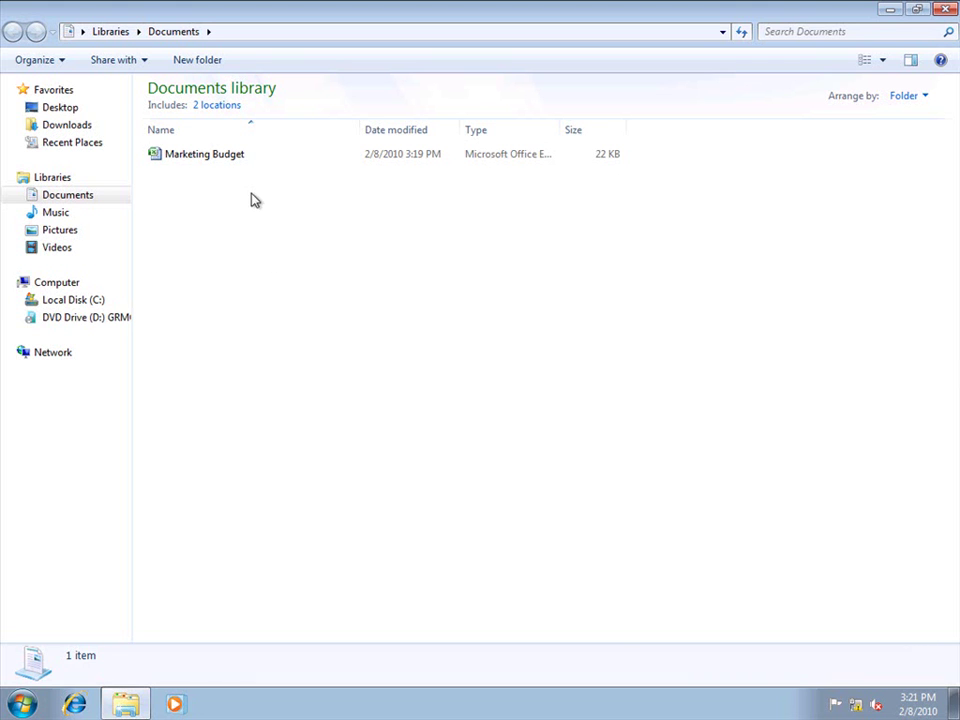
double_click(235, 161)
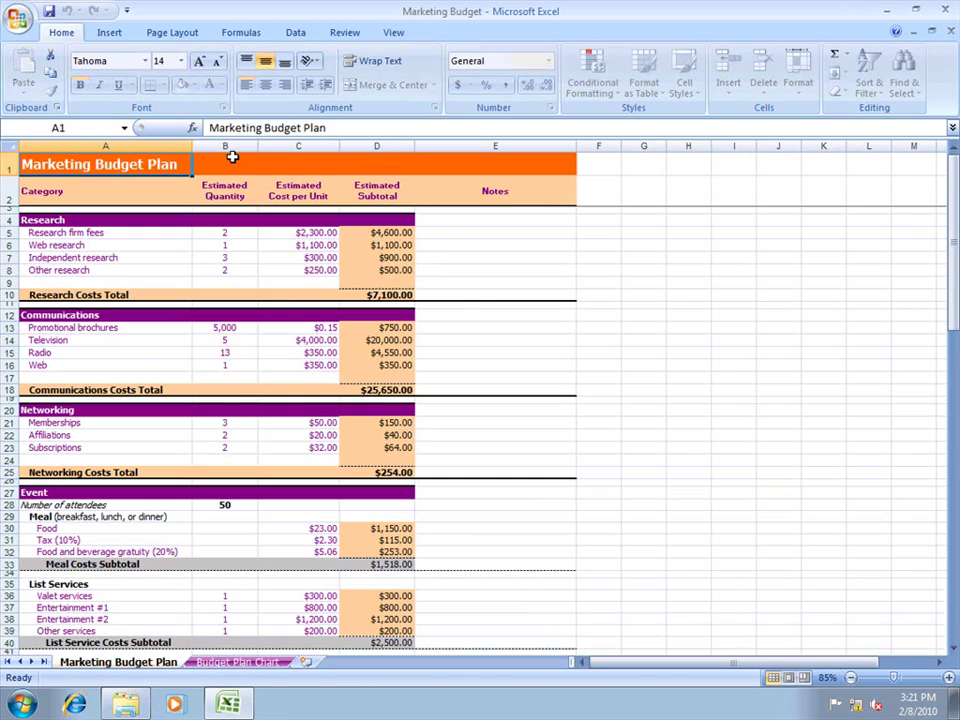
click(21, 20)
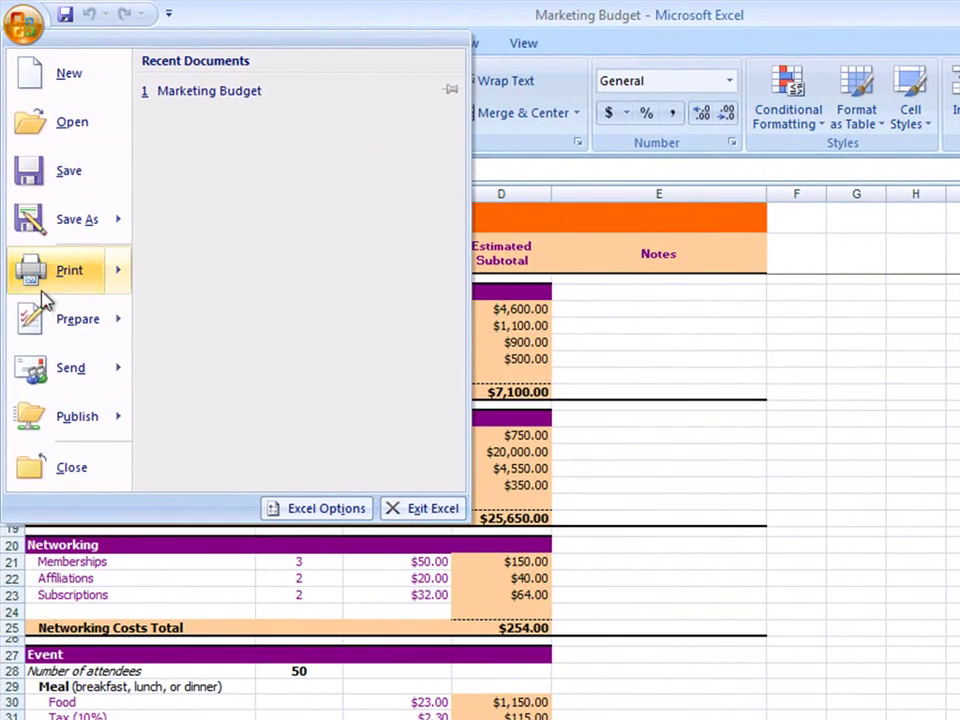
mouse_move(38, 318)
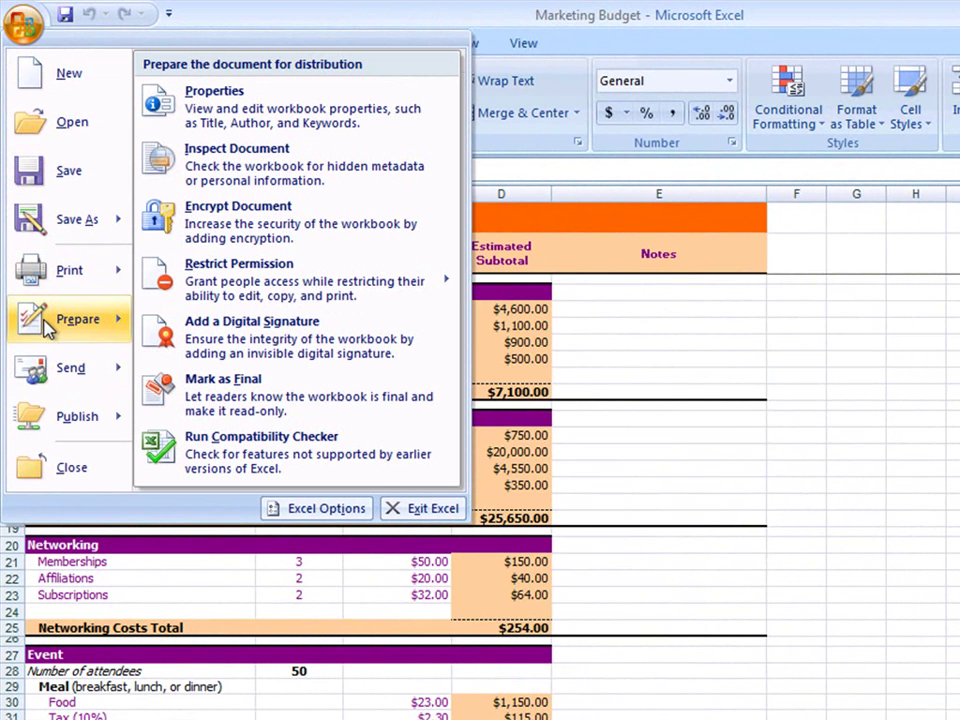
mouse_move(397, 287)
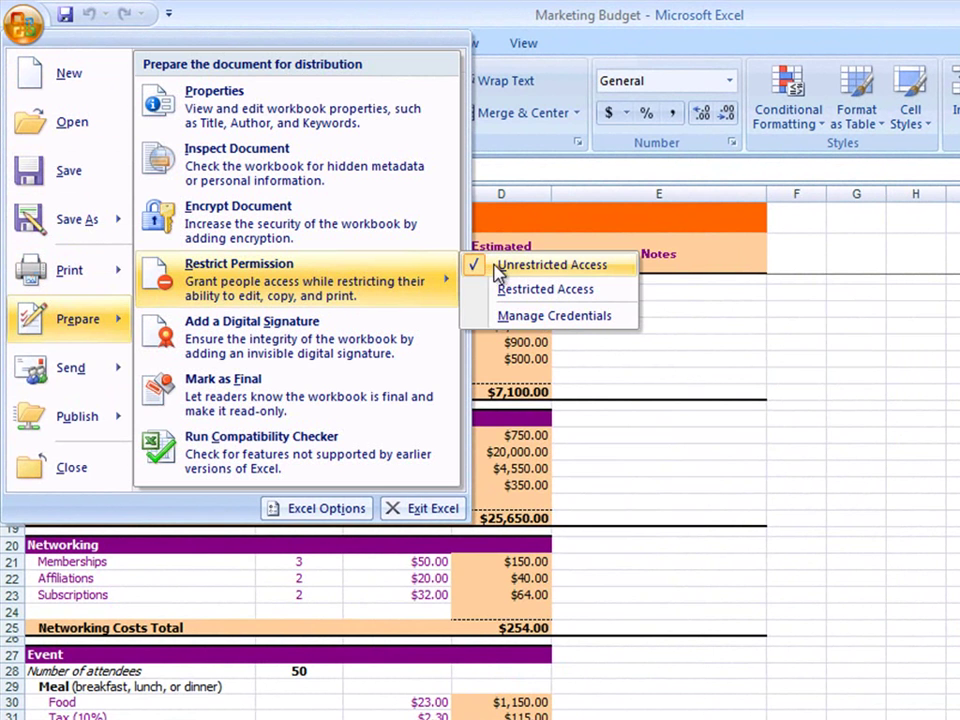
click(545, 264)
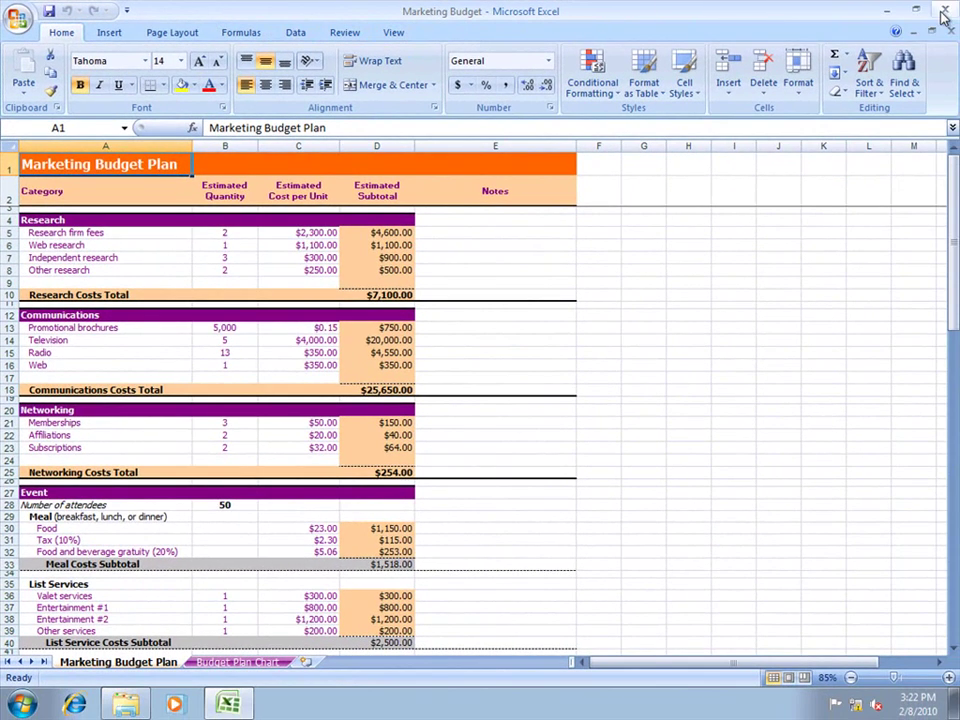
Close Excel and the Documents window, then launch Outlook 2007 from All Programs > Microsoft Office
click(944, 12)
click(944, 12)
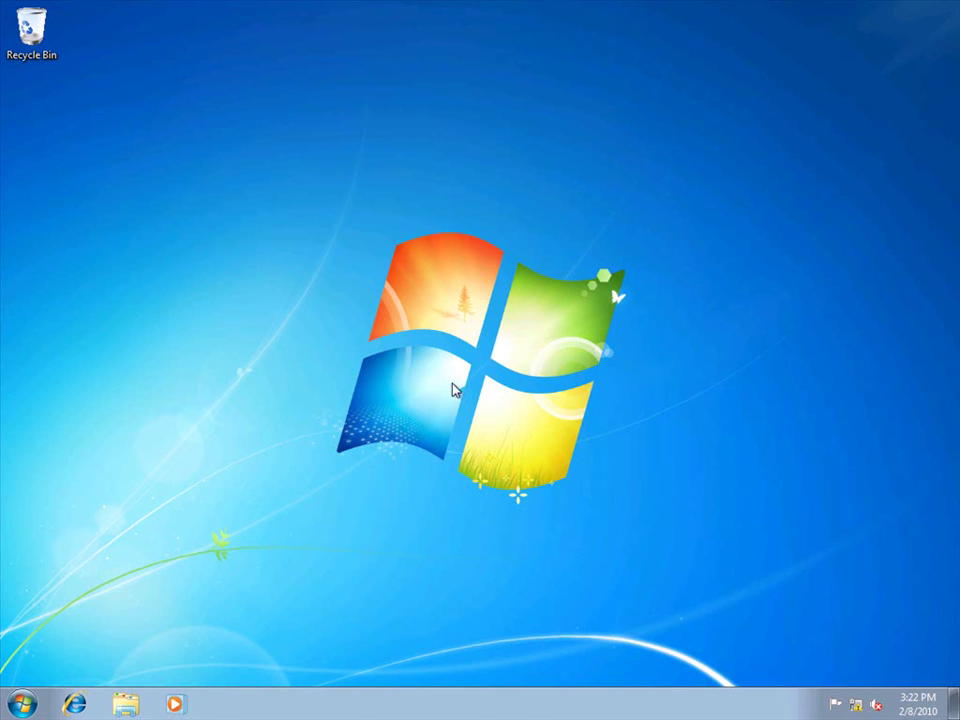
click(24, 705)
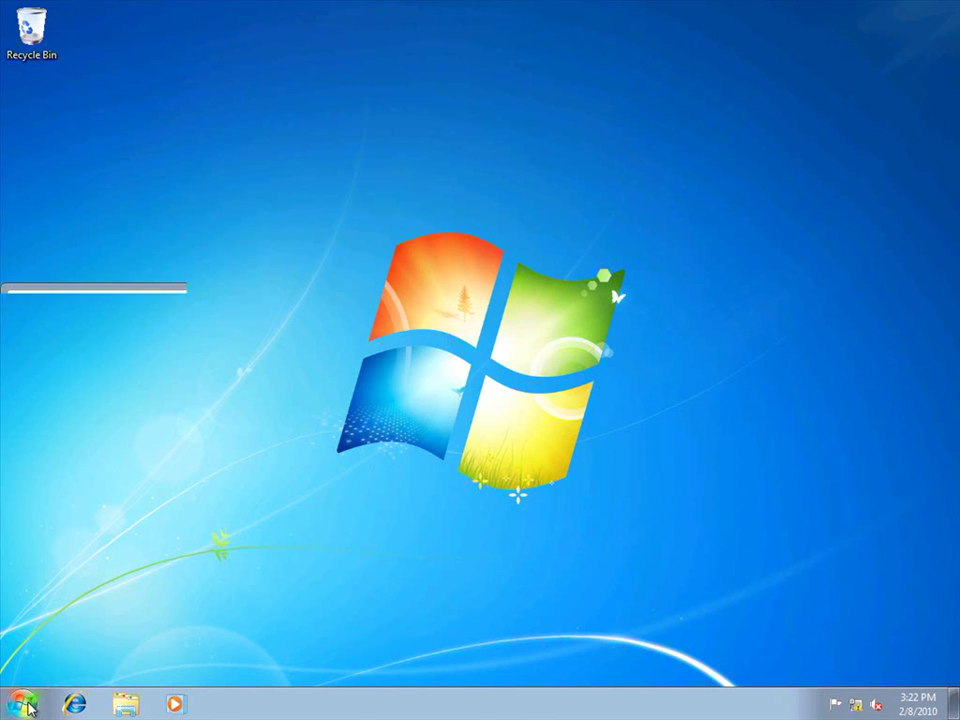
click(45, 632)
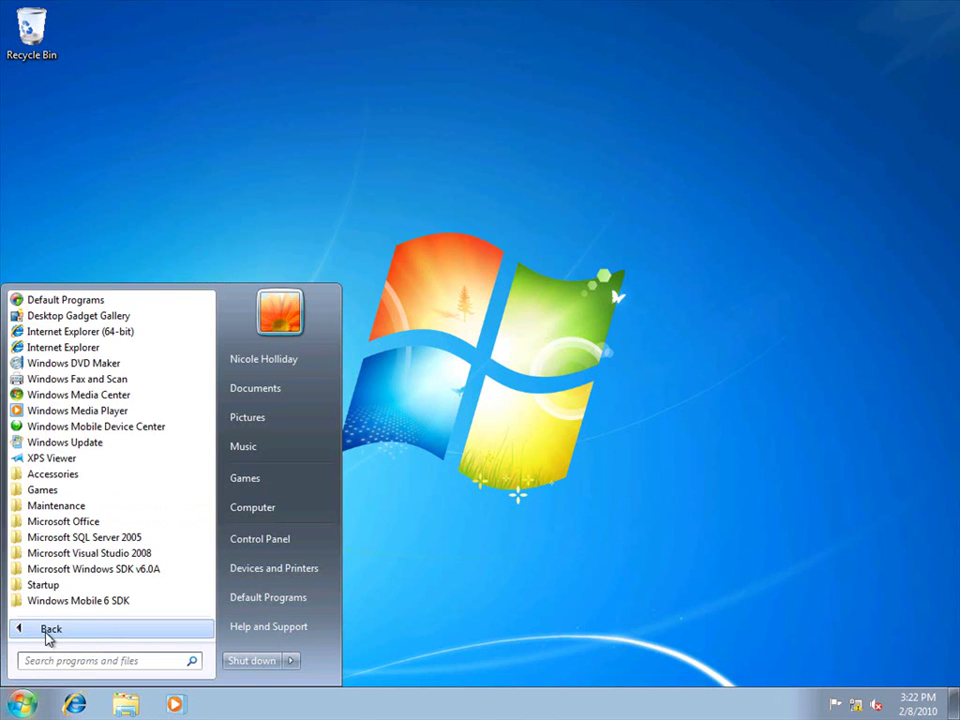
click(90, 522)
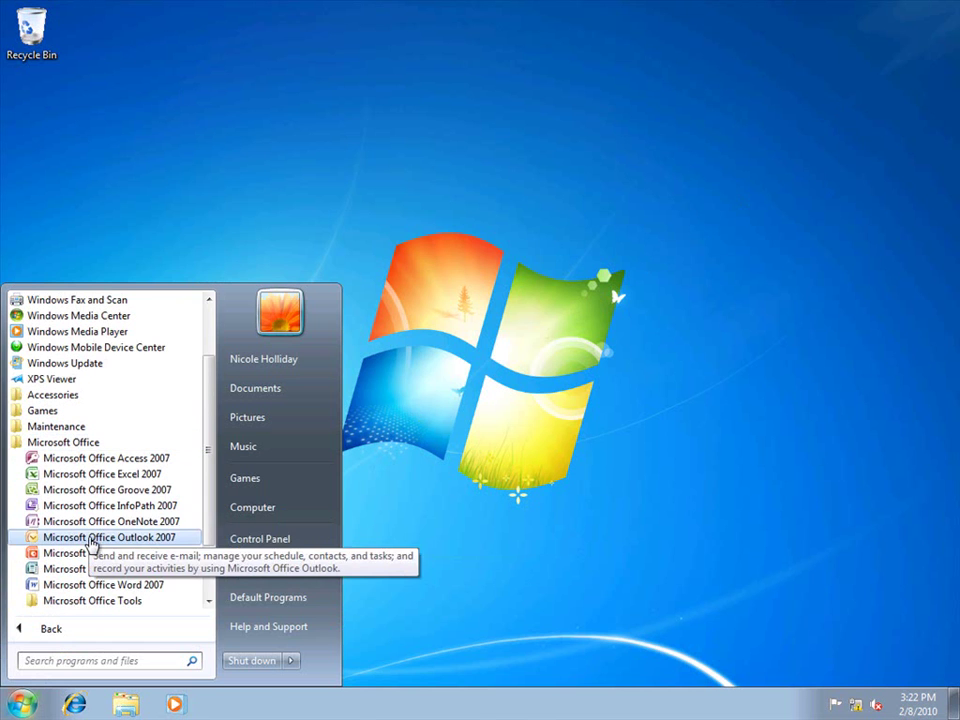
click(90, 541)
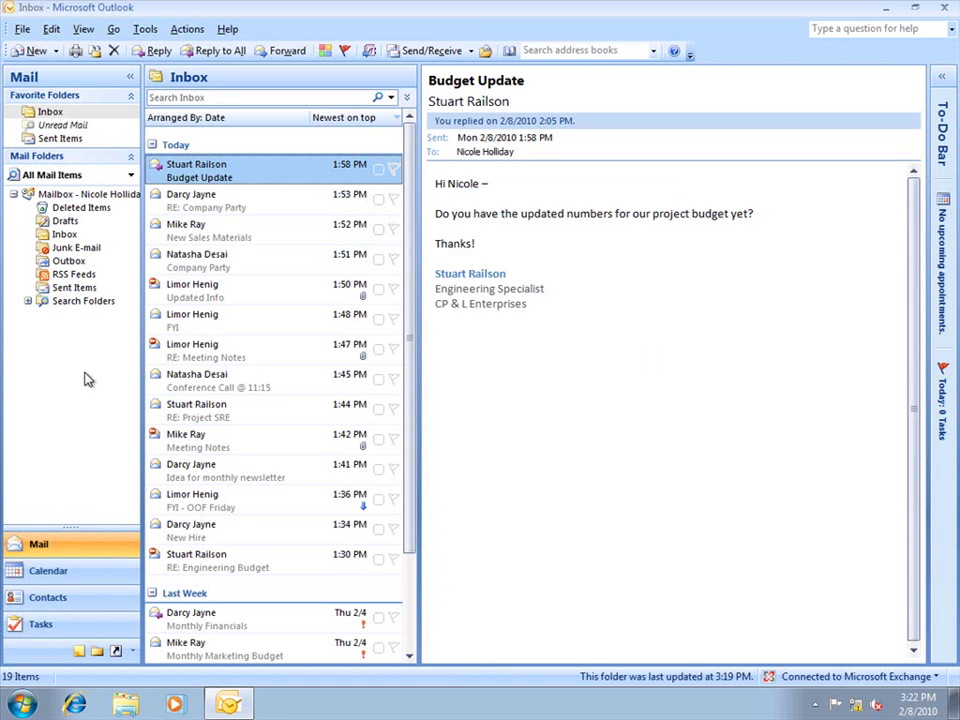
Start a new message to the contact suggested for 's' with subject 'Marketing Budget'
click(30, 51)
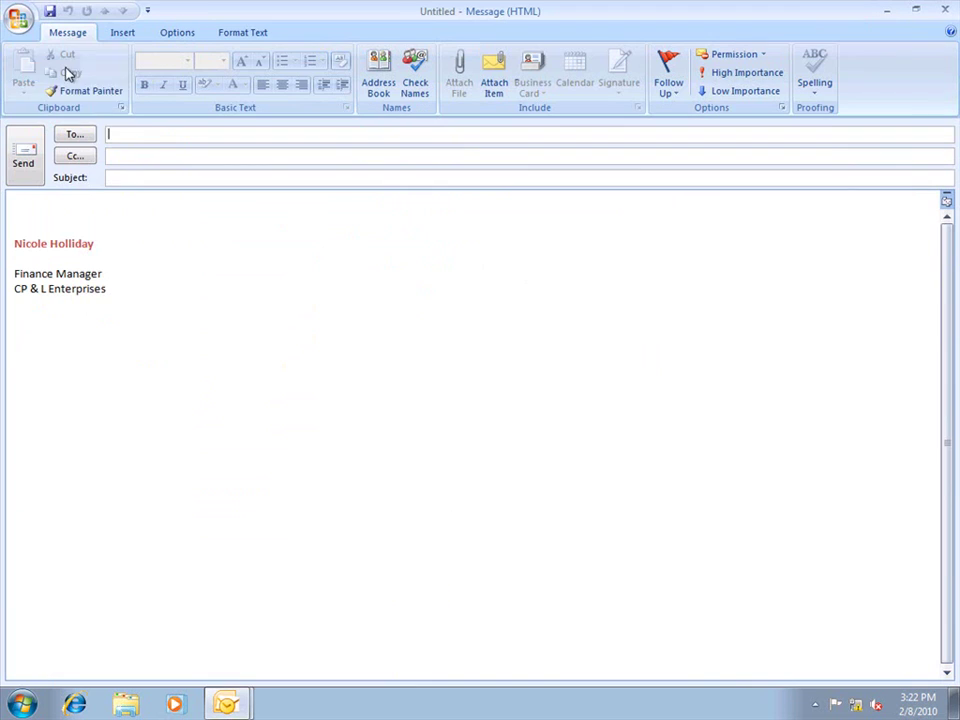
text(s)
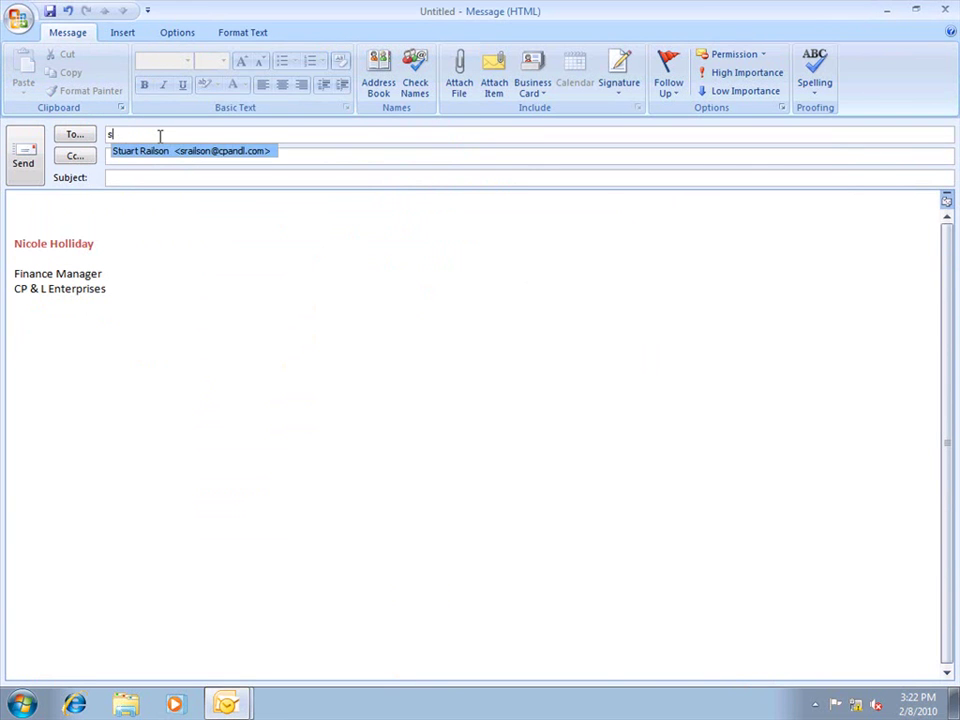
click(165, 150)
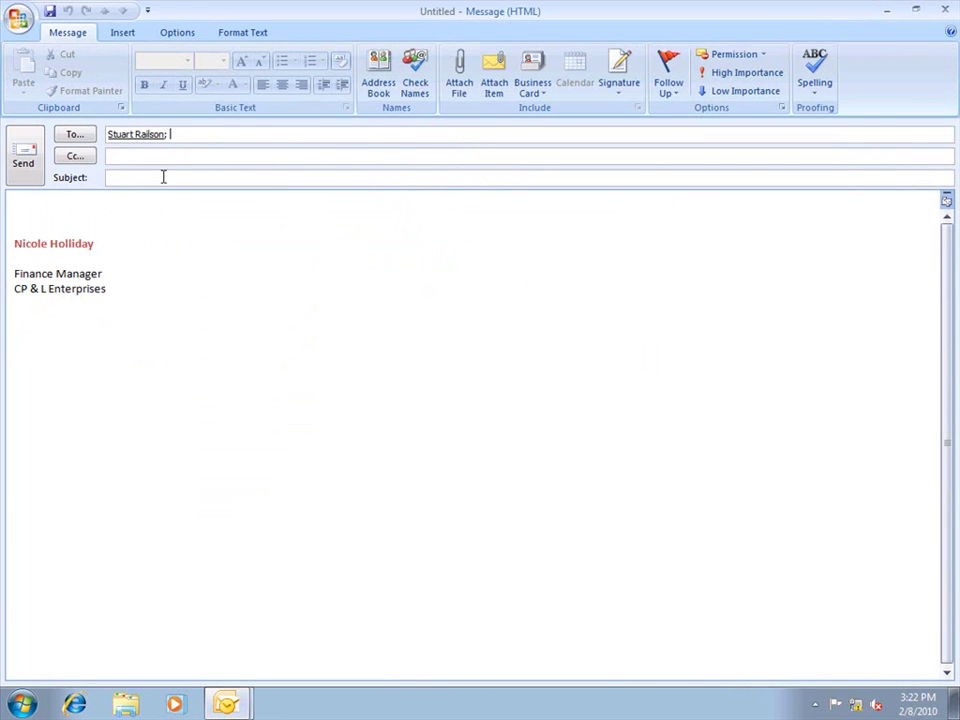
click(163, 176)
text(Marketing Budget)
Write the body 'Here is the information you were looking for,' followed by a new line
click(163, 200)
text(Her)
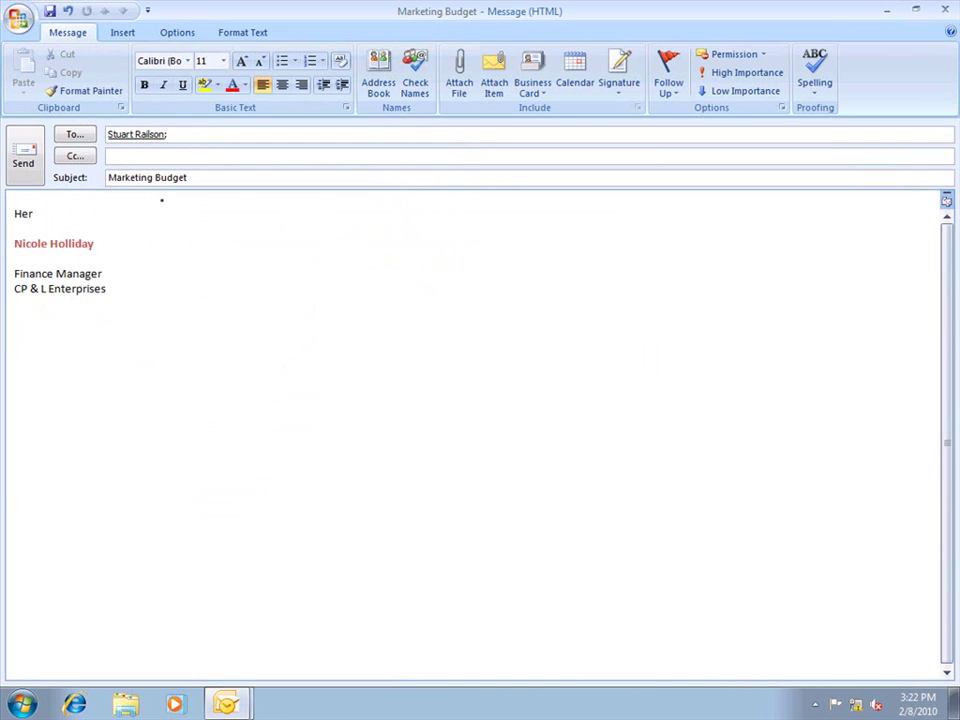
text(e is the information you were)
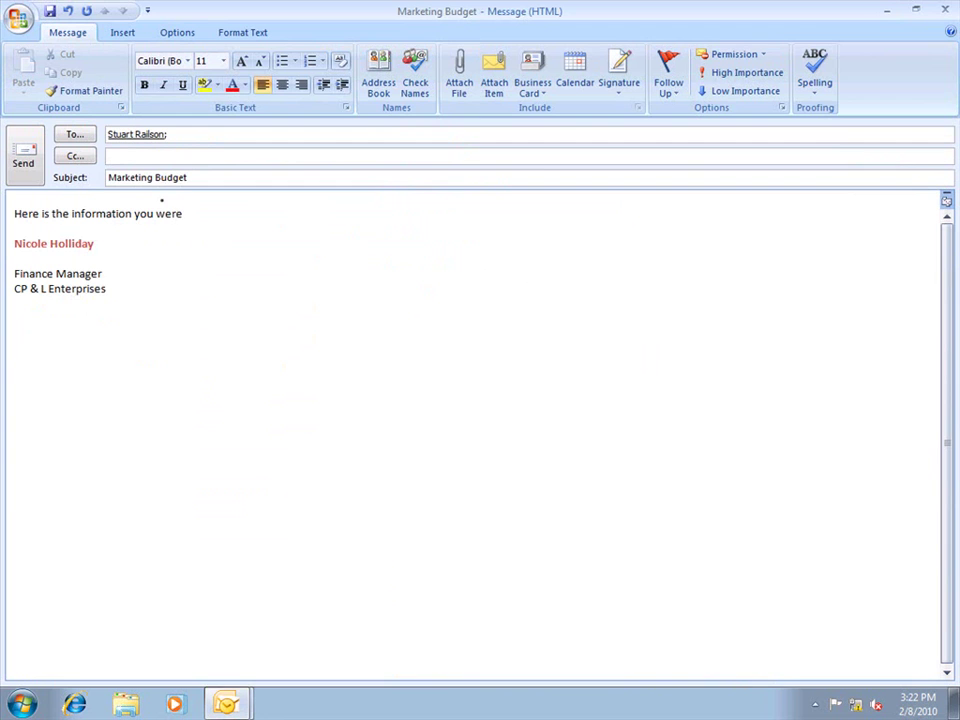
text( looking for,)
key(Return)
key(Return)
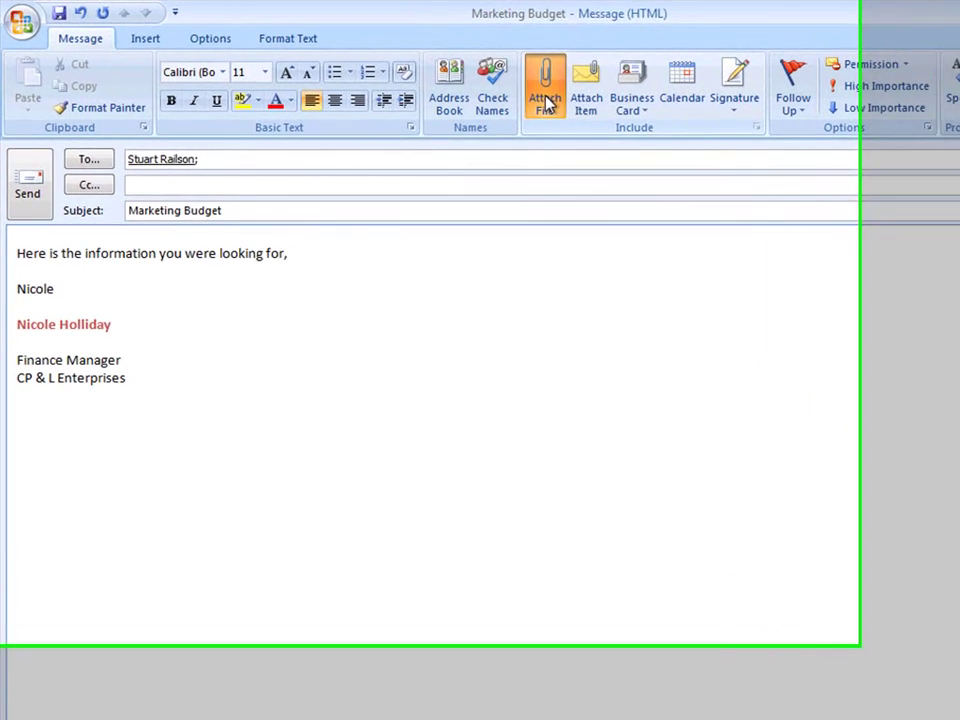
Attach the Marketing Budget workbook to the message
click(548, 104)
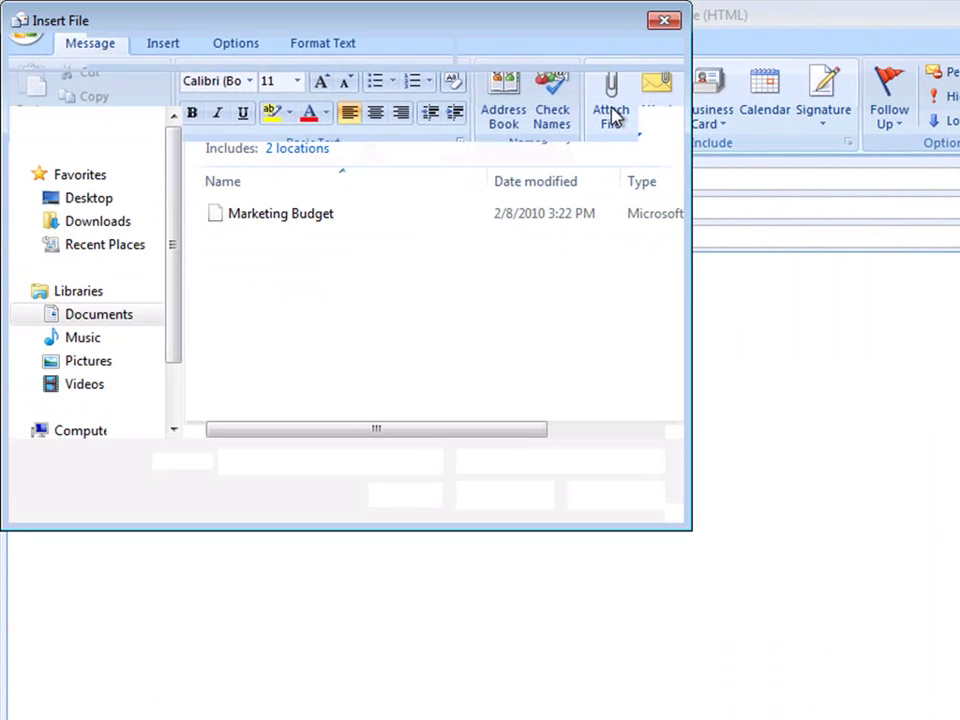
click(277, 193)
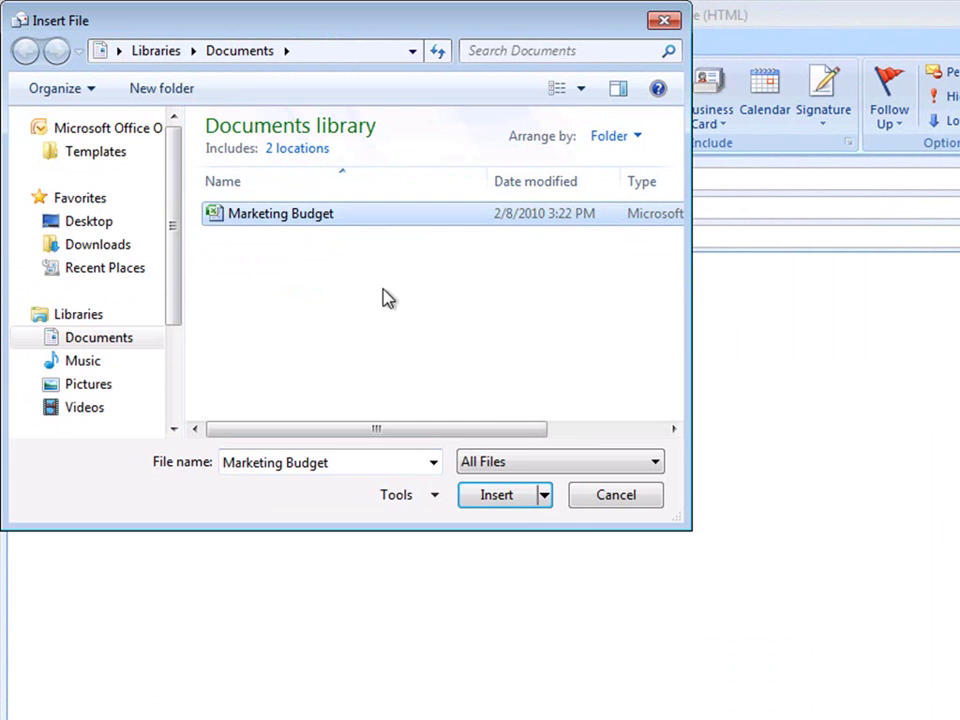
click(527, 495)
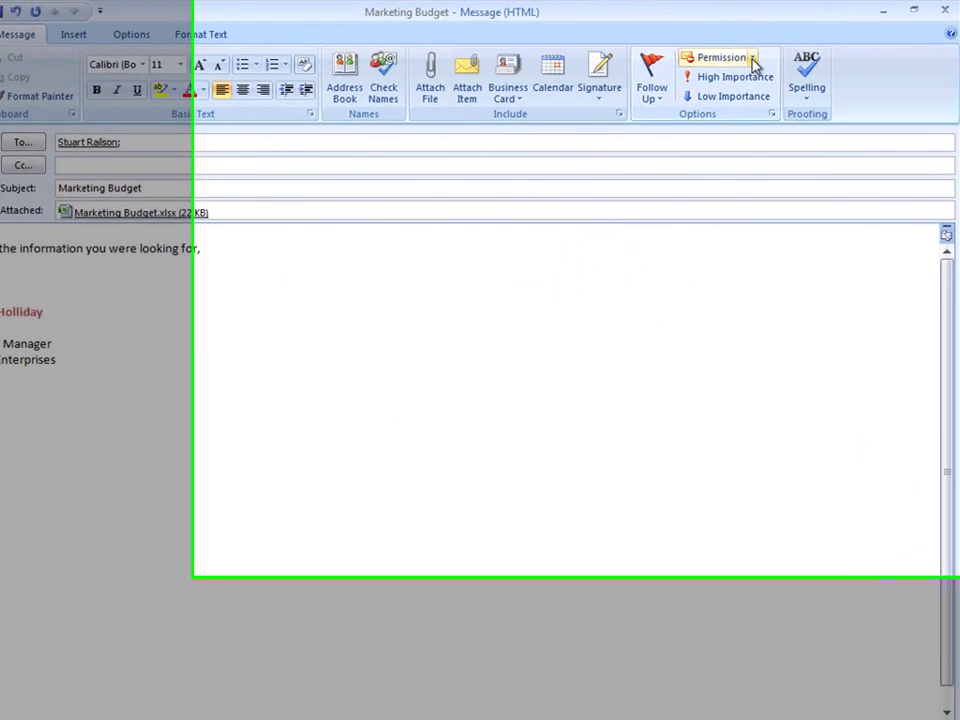
Restrict the message to Do Not Forward, send it past the protection notice, and close Outlook
click(740, 55)
click(700, 148)
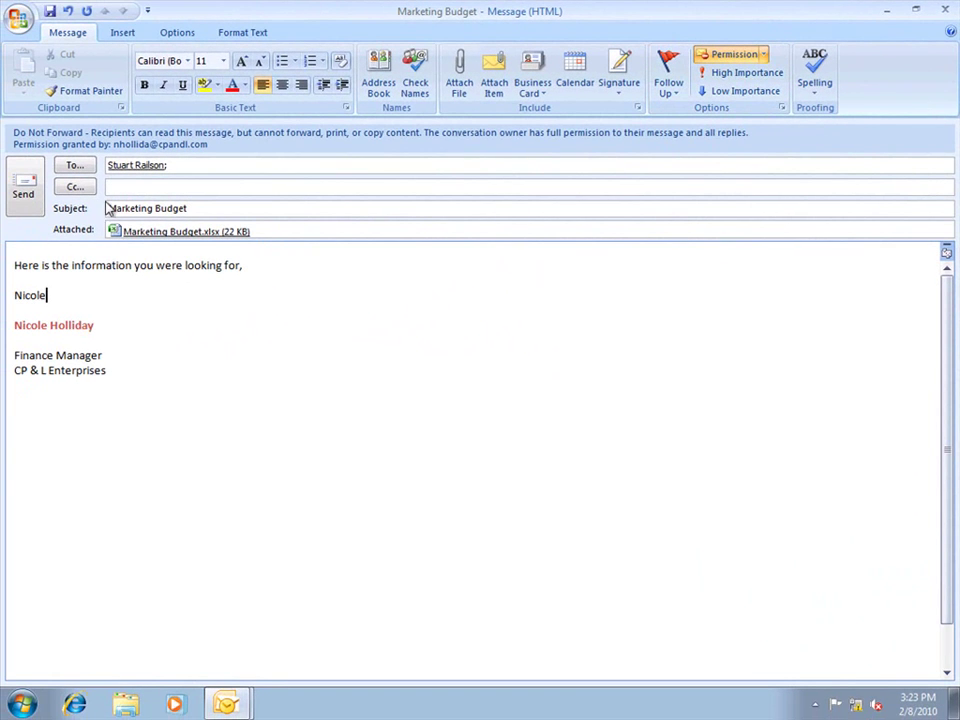
click(24, 190)
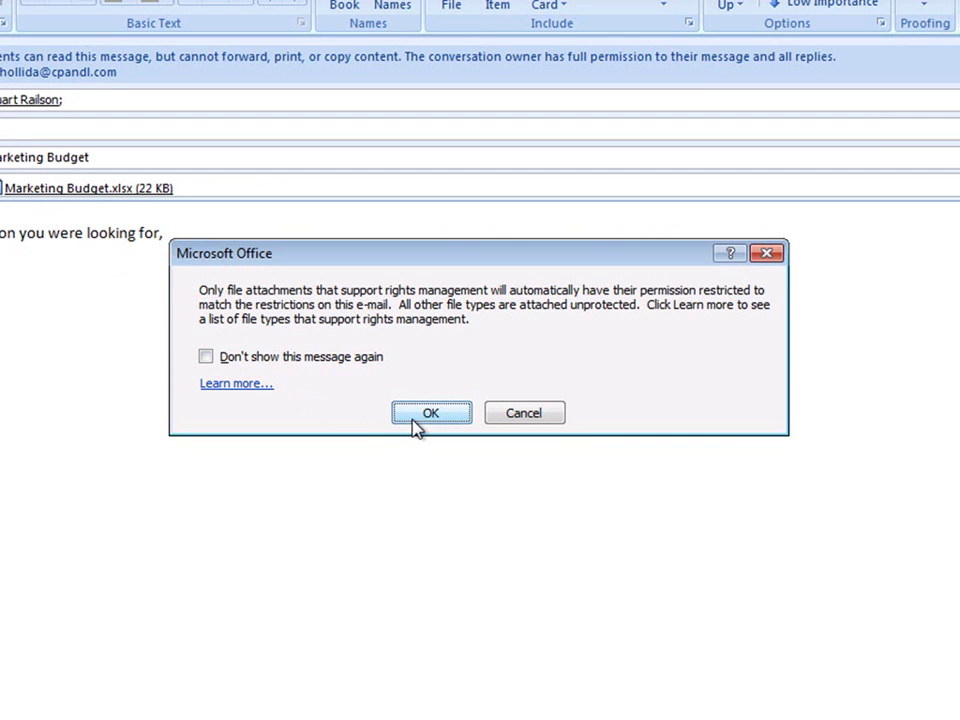
click(415, 420)
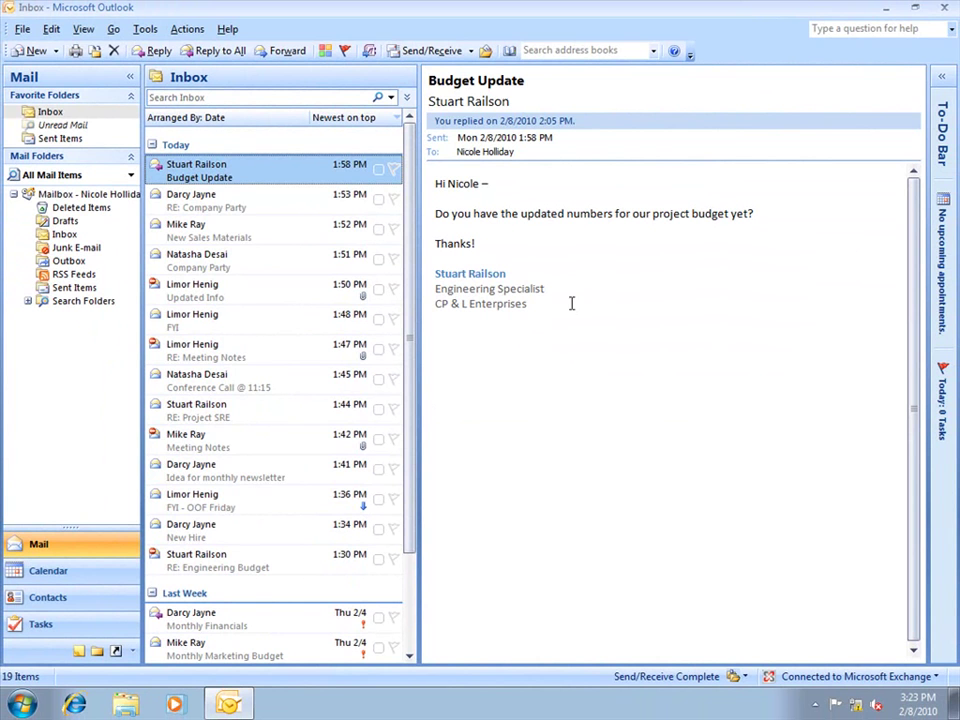
click(948, 8)
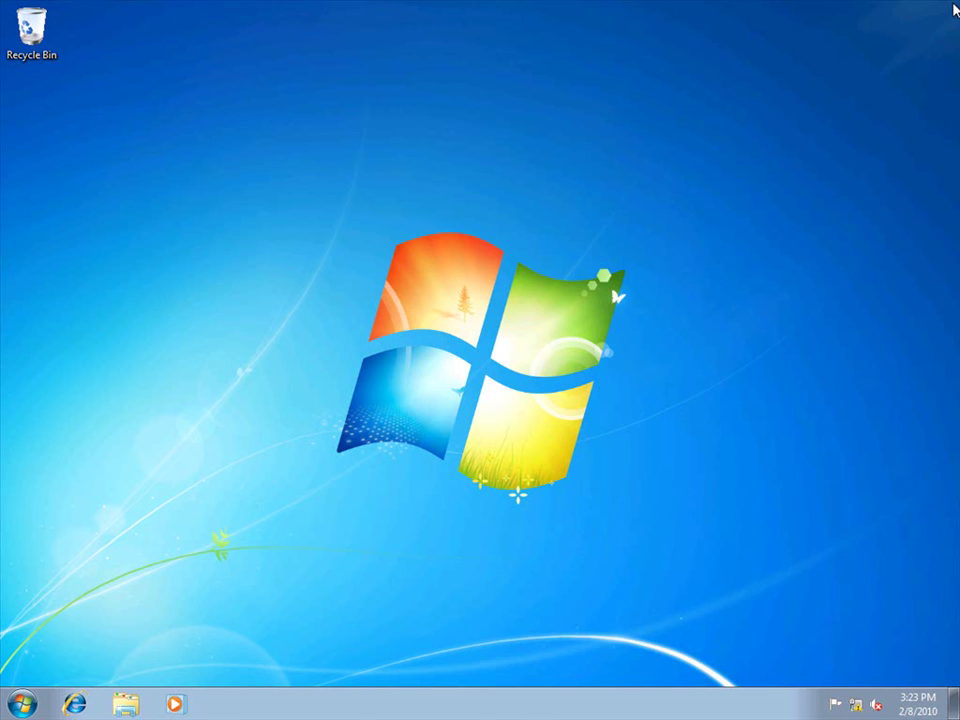
Lock the computer with Win+L, then unlock it again using the account password
key(super+l)
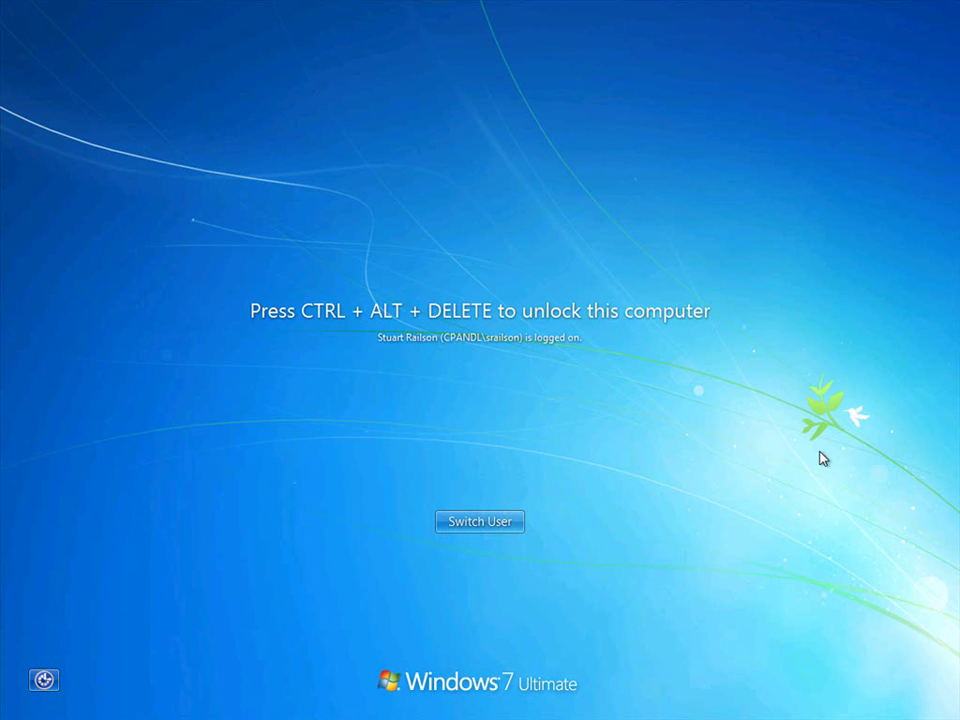
key(ctrl+alt+Delete)
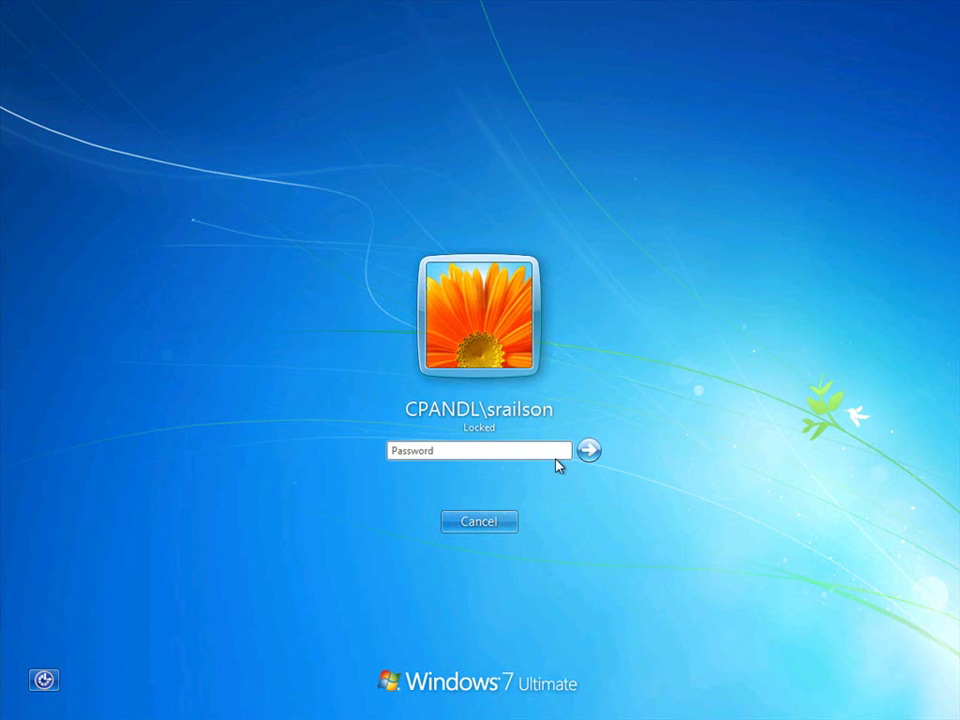
click(550, 454)
text(•••••••••)
click(584, 454)
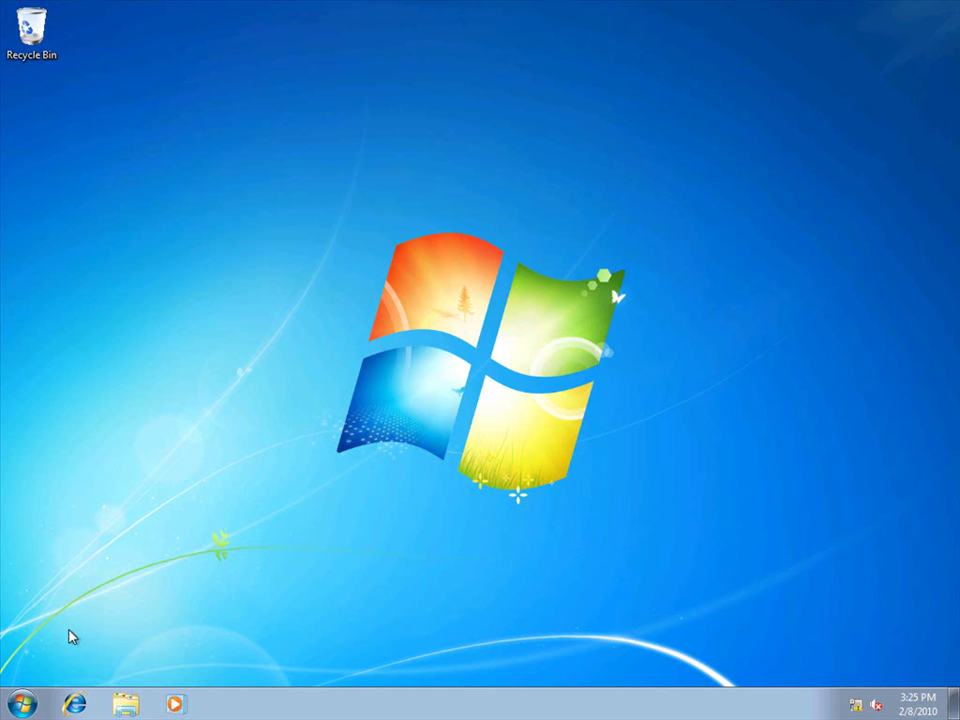
Launch Outlook 2007 via Start > All Programs > Microsoft Office on the recipient's account
click(21, 703)
click(43, 629)
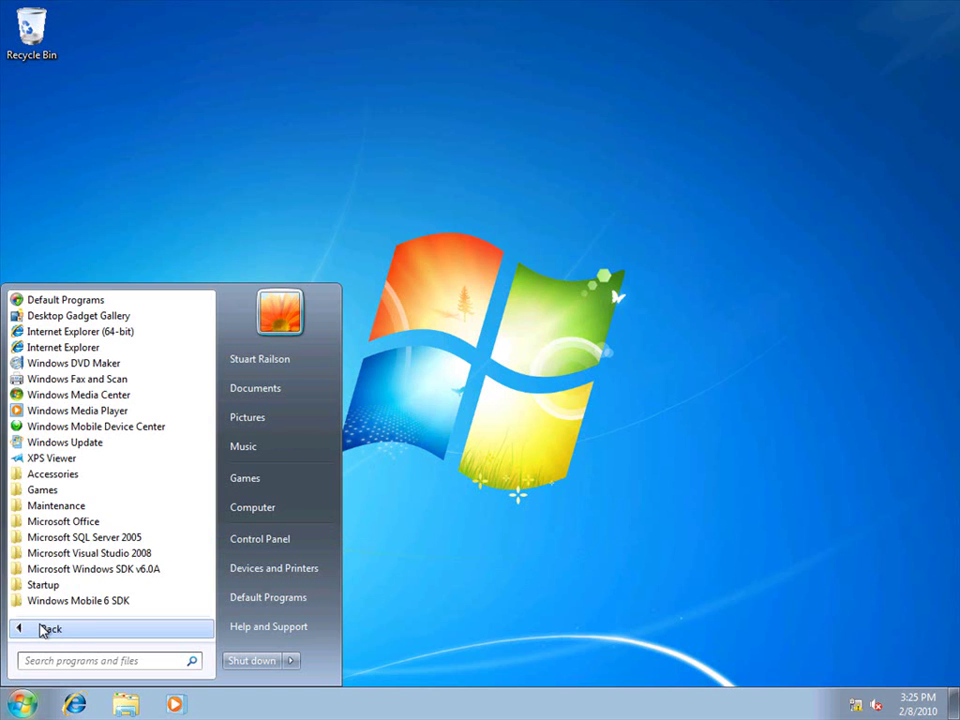
click(63, 518)
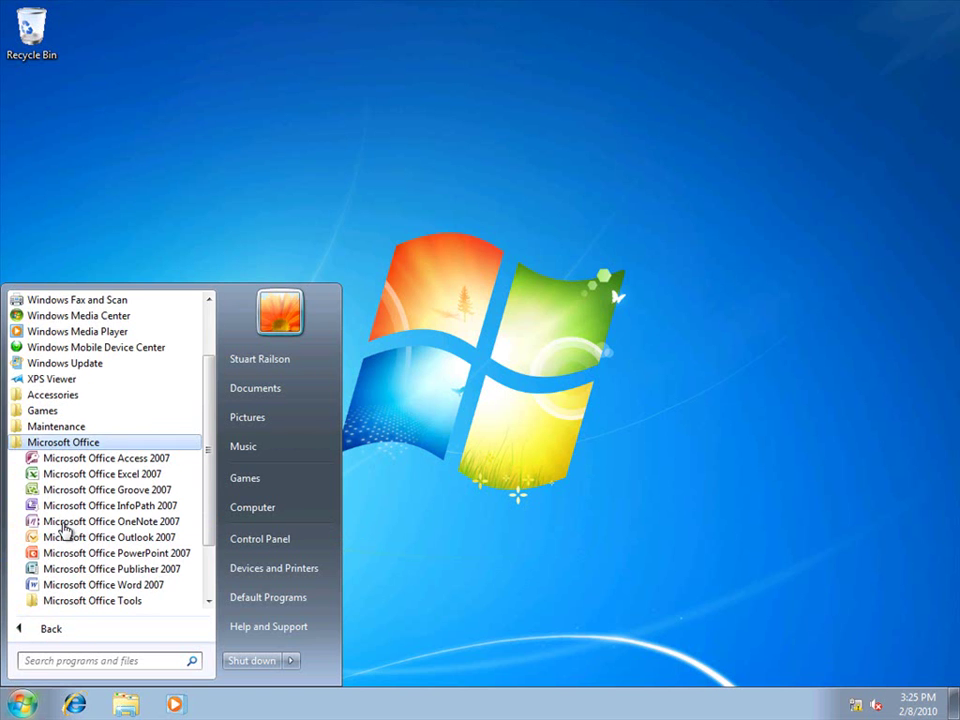
click(64, 537)
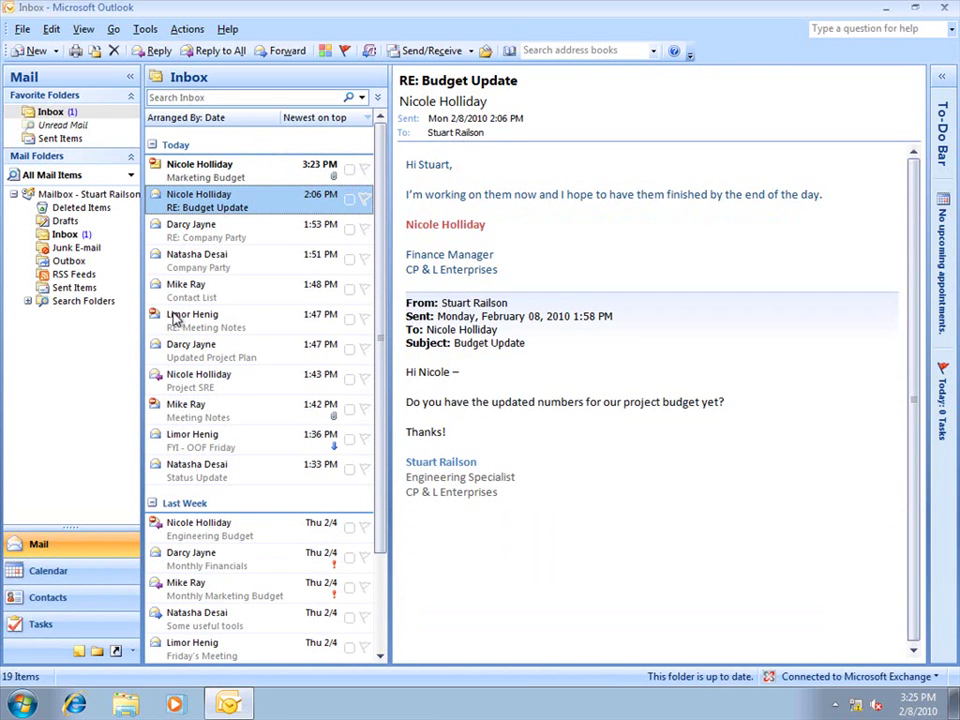
Open the Marketing Budget message and accept the credential check to download its permissions
click(232, 175)
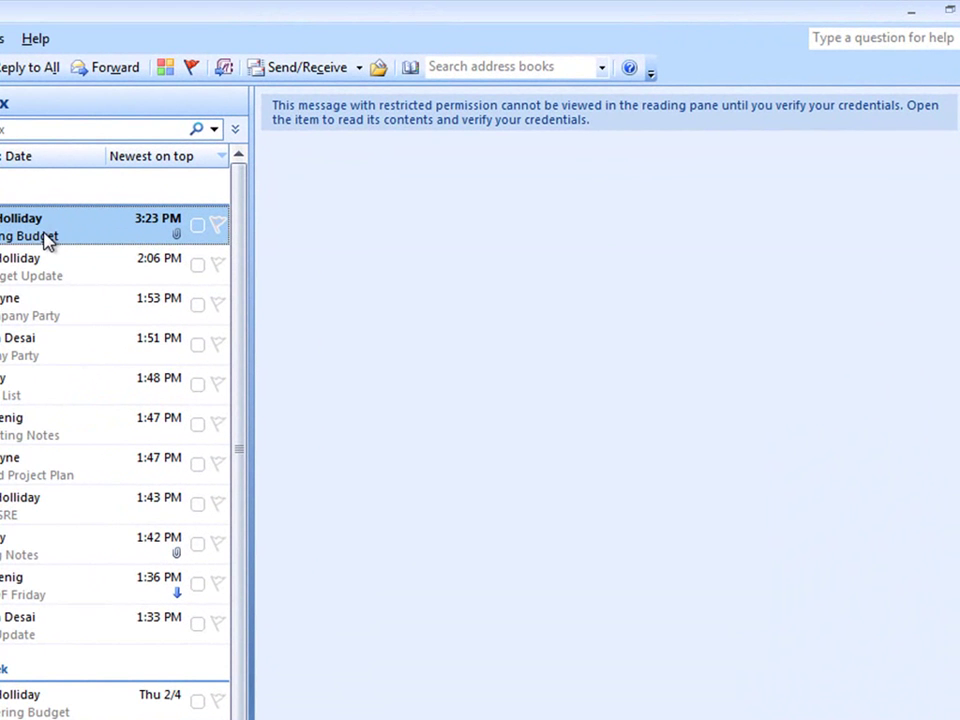
double_click(45, 240)
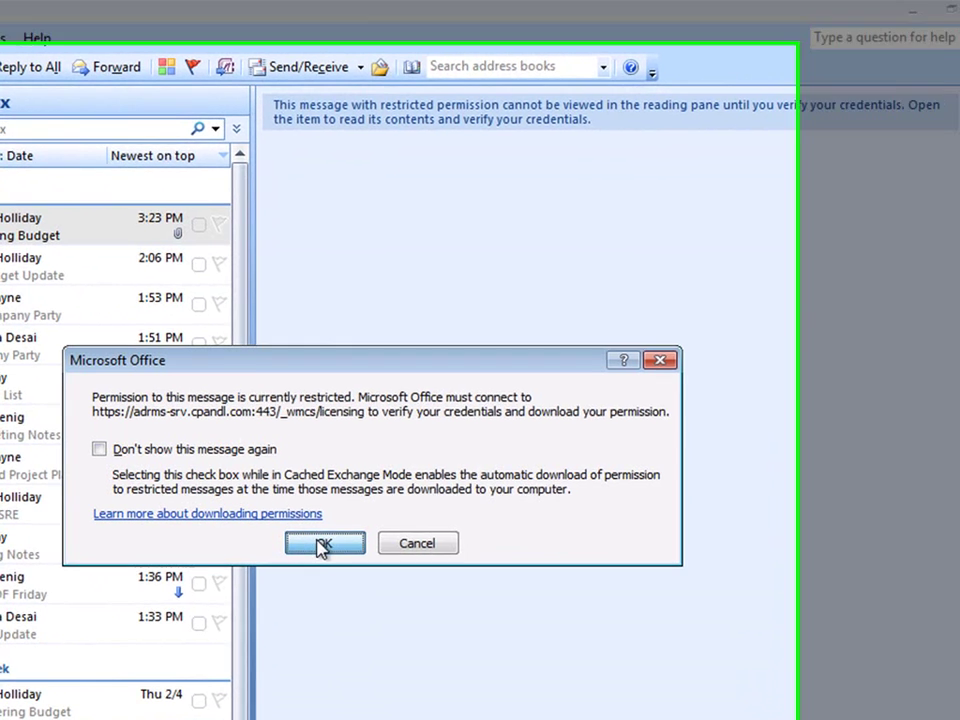
click(322, 546)
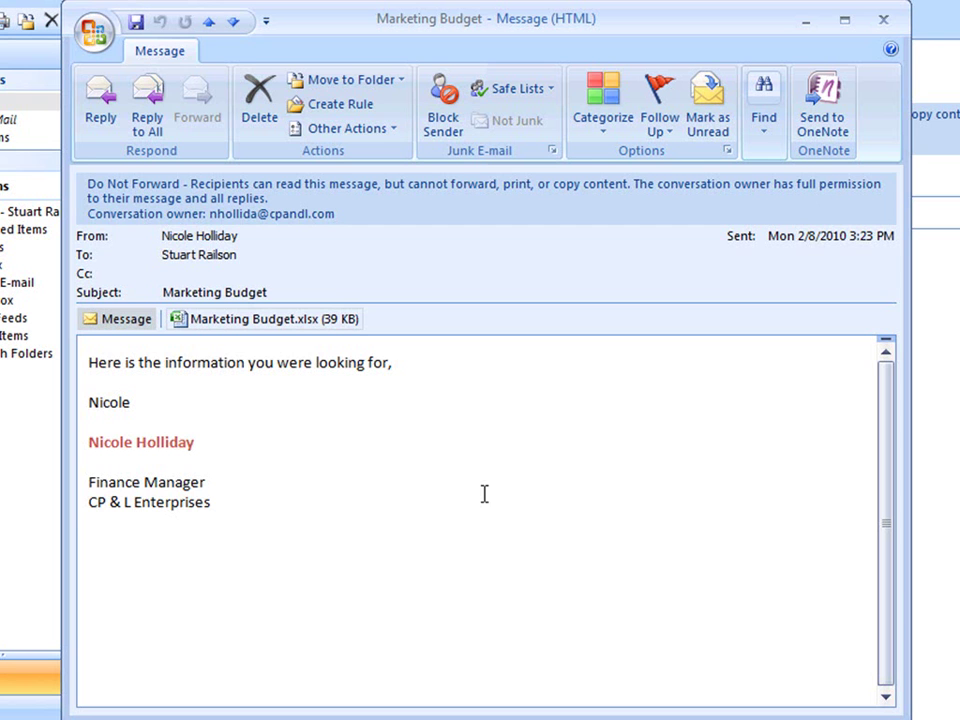
Check the Office menu shows Print unavailable, then open the Marketing Budget.xlsx attachment
click(92, 33)
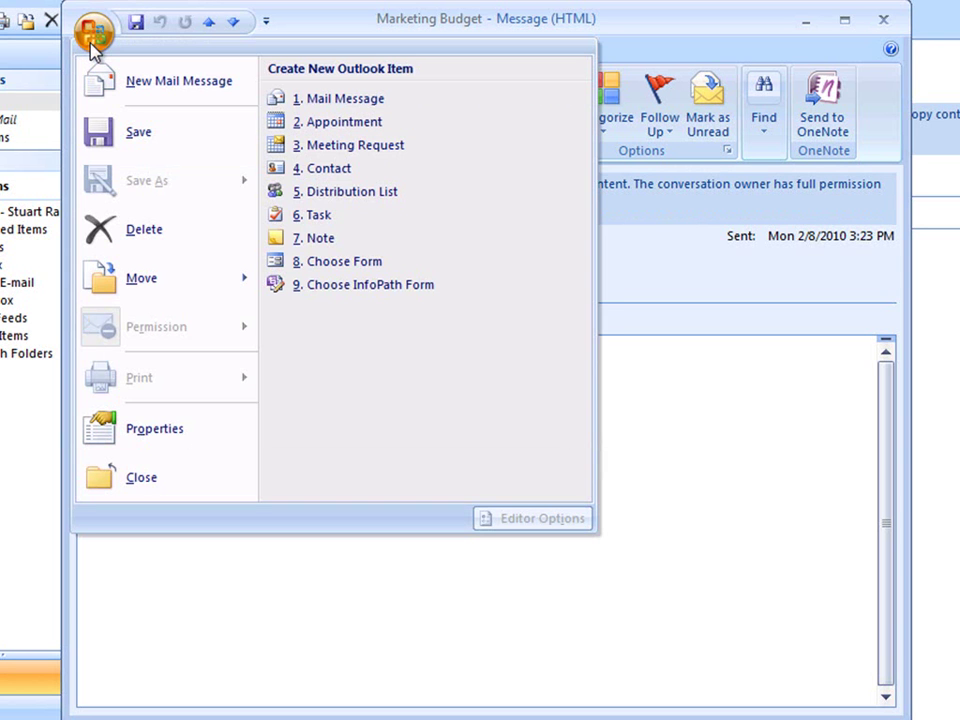
click(92, 33)
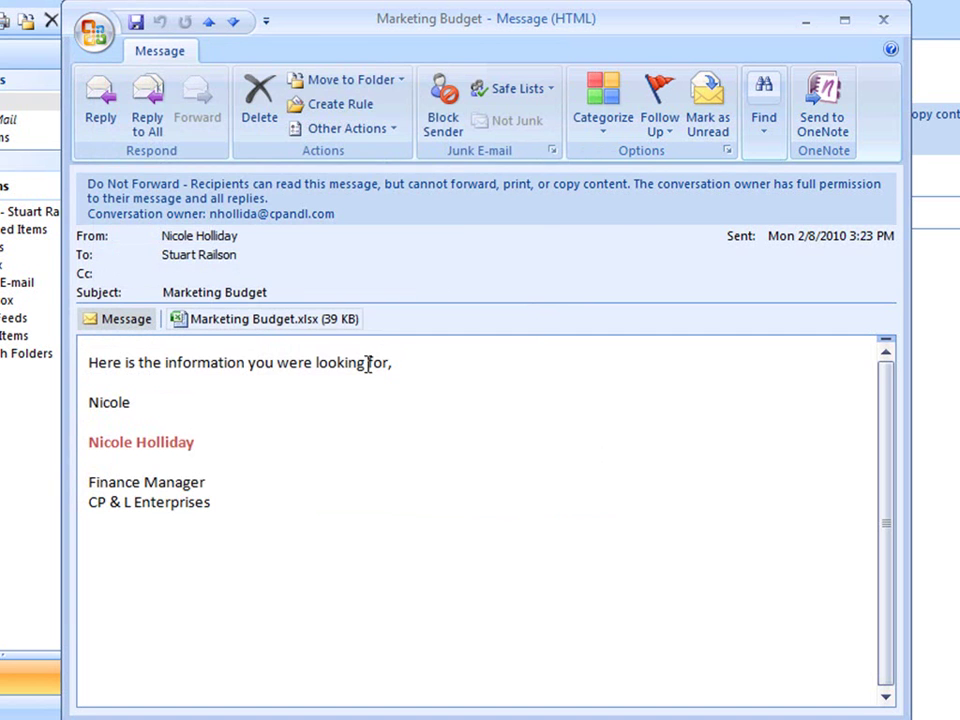
double_click(310, 333)
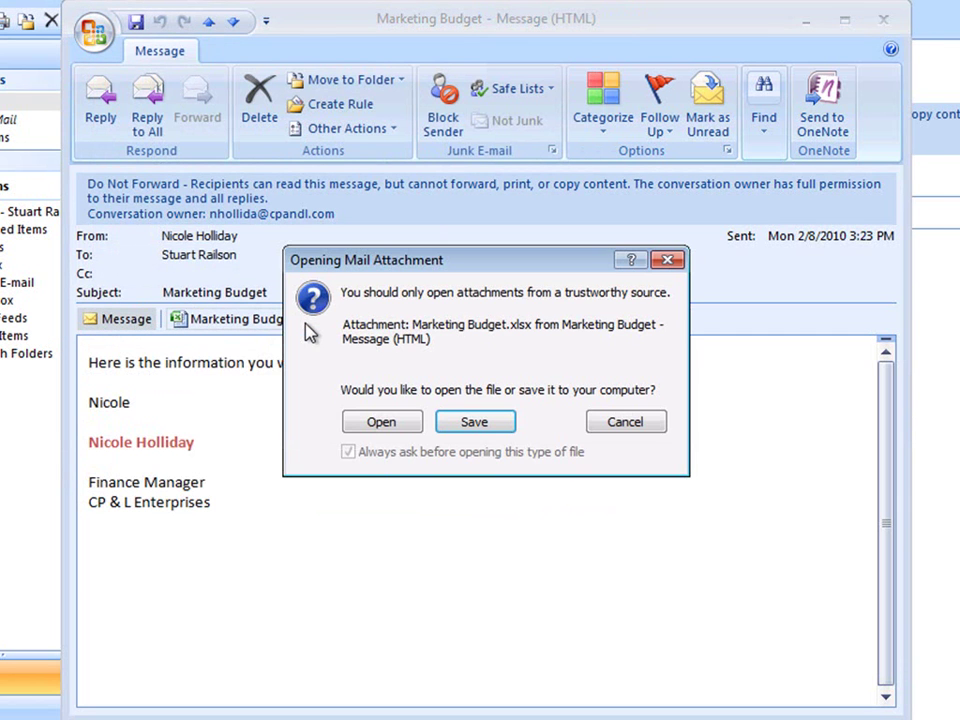
Open the attached workbook and view its Do Not Forward permissions: view, edit, save only
click(394, 428)
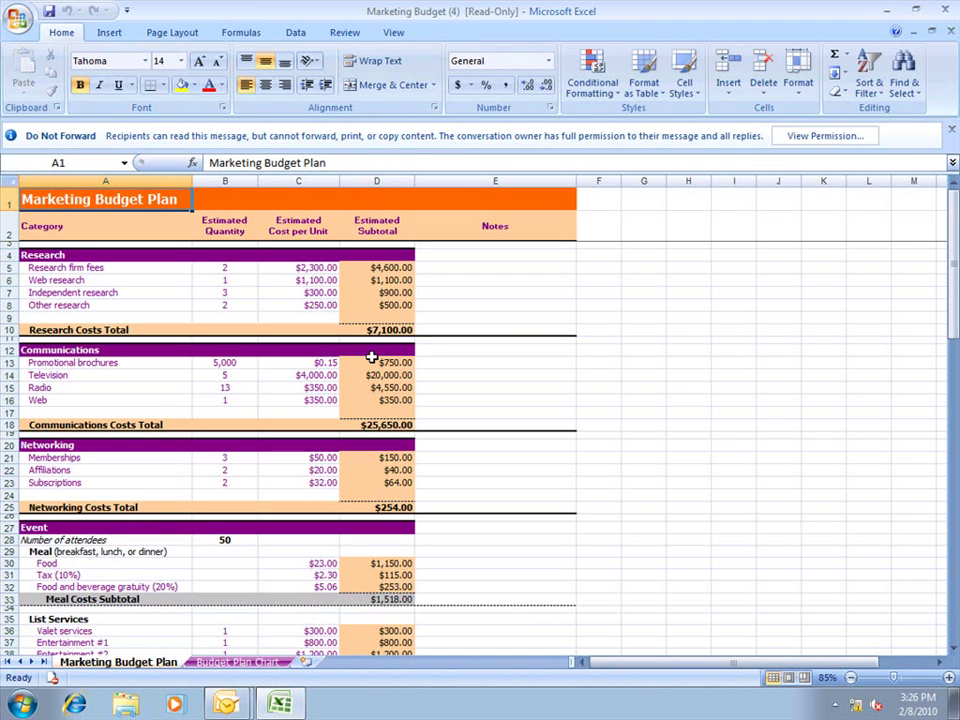
click(786, 142)
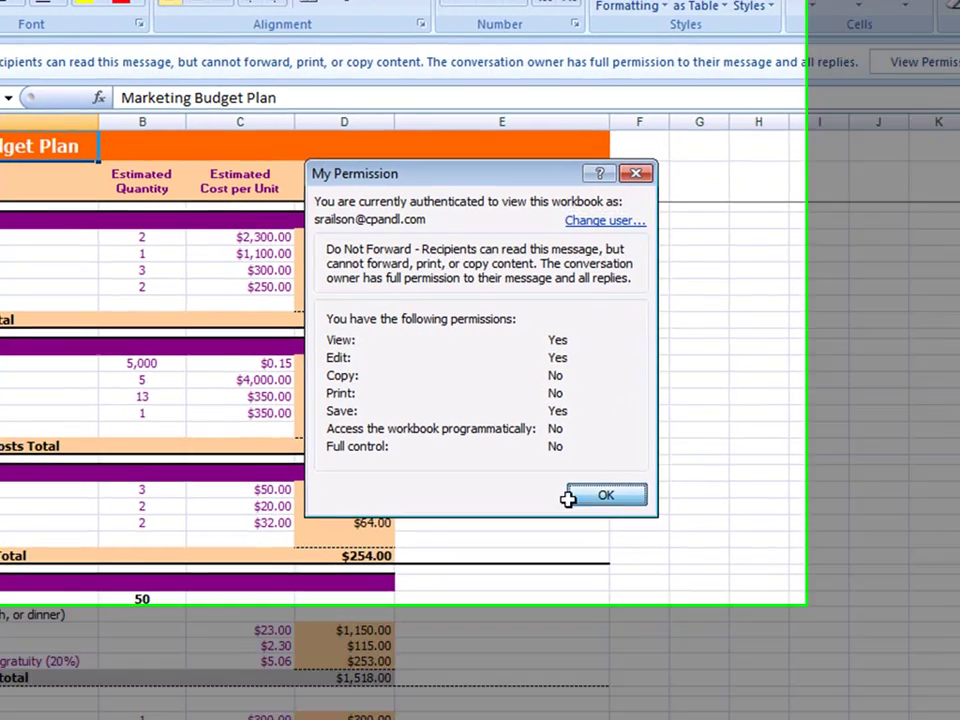
click(575, 499)
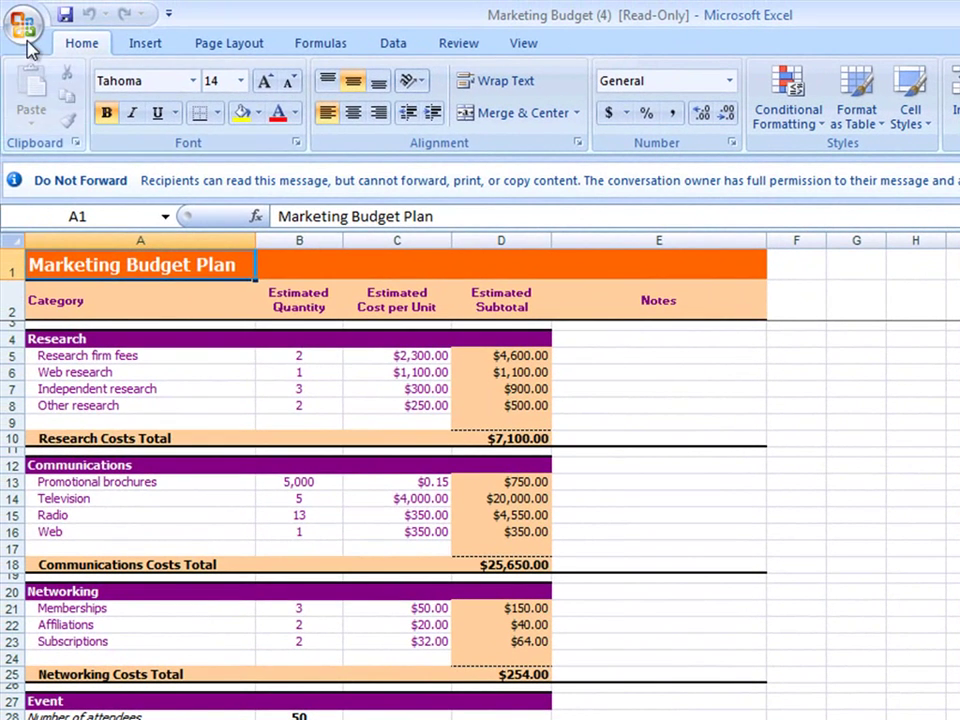
click(25, 30)
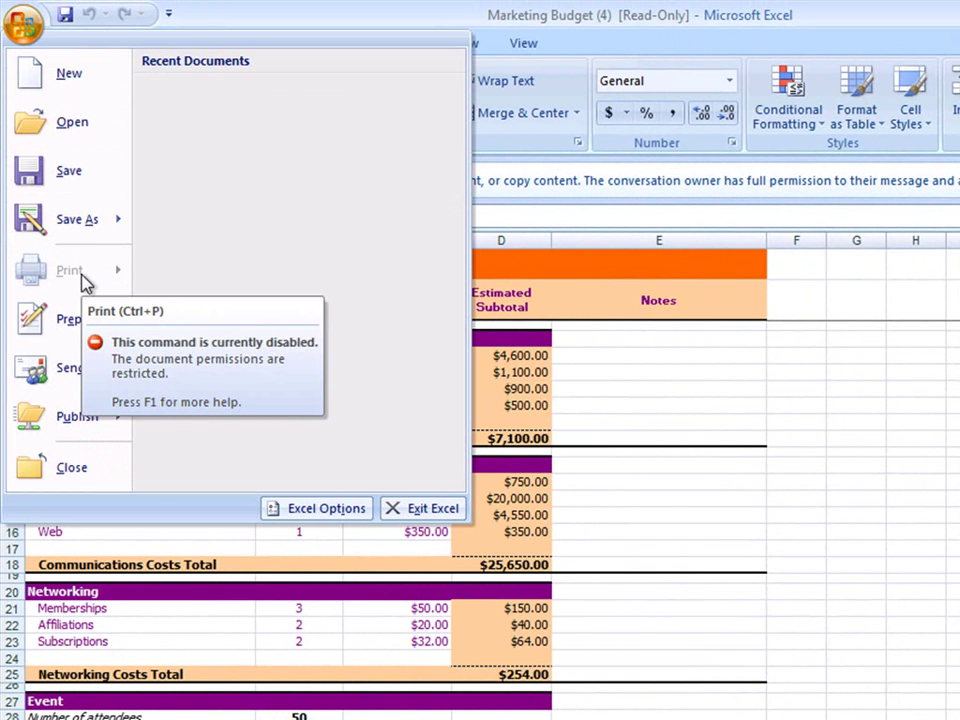
click(610, 349)
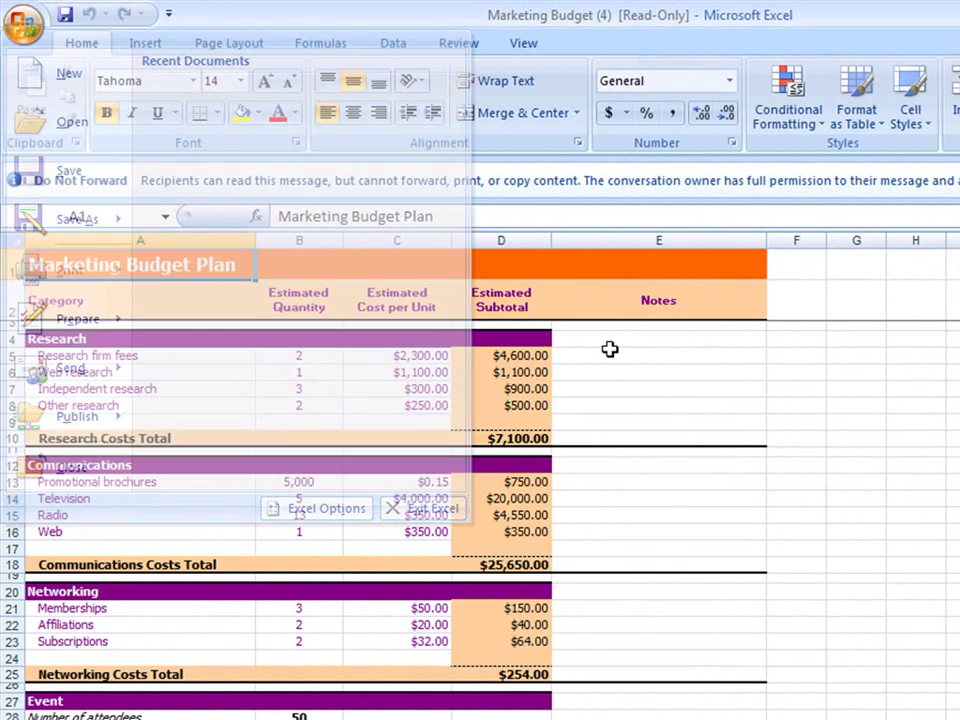
drag(210, 358, 200, 407)
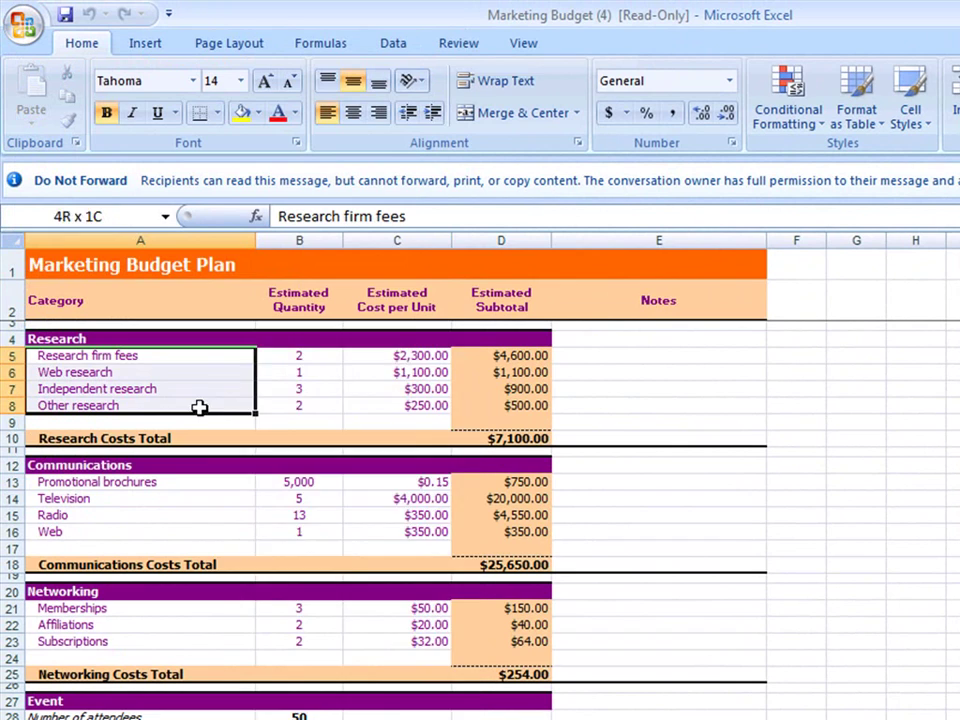
right_click(200, 408)
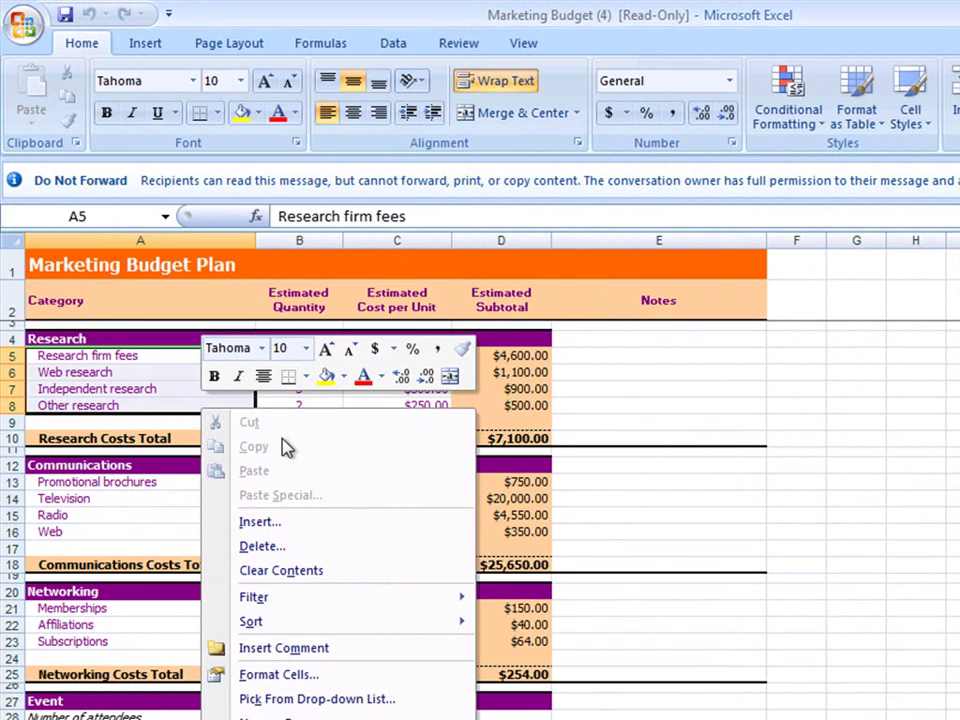
key(Escape)
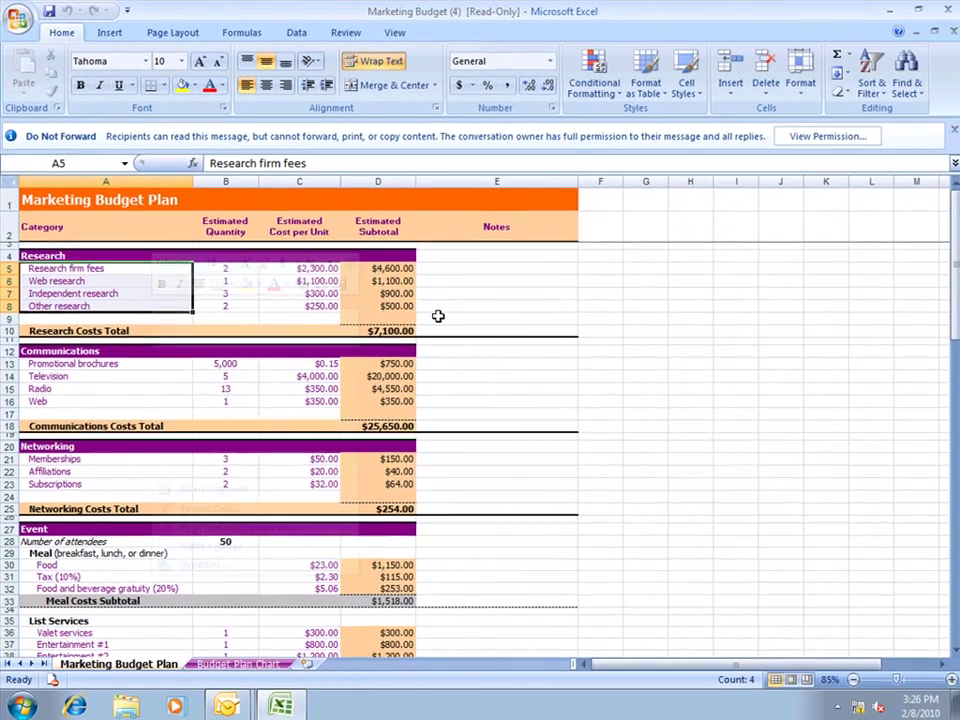
Close the Excel workbook, the Marketing Budget message window, and Outlook
click(946, 10)
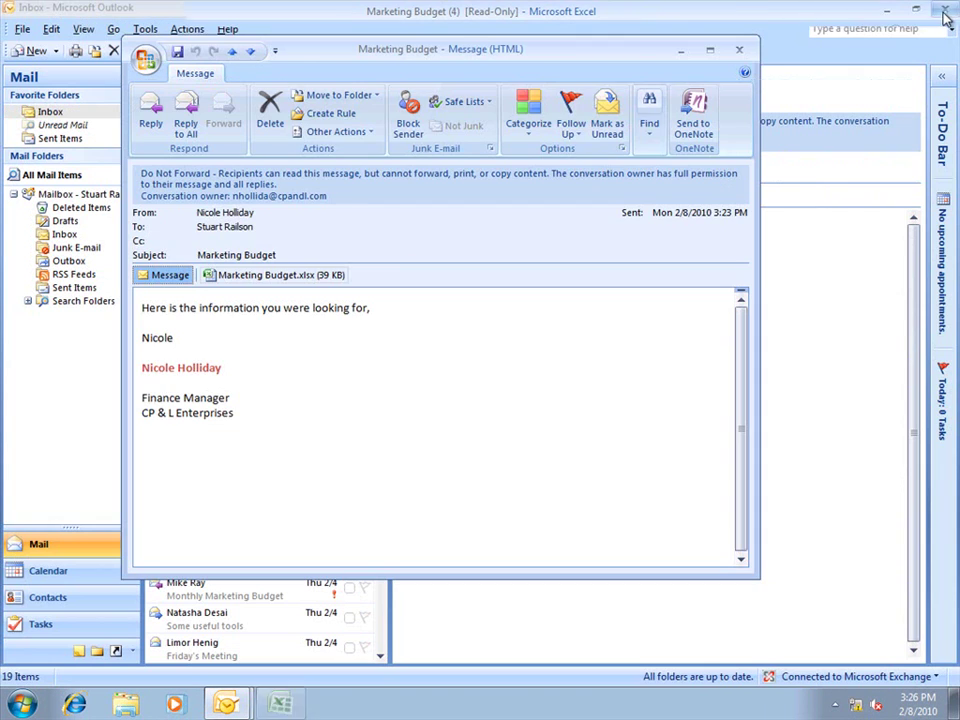
click(739, 49)
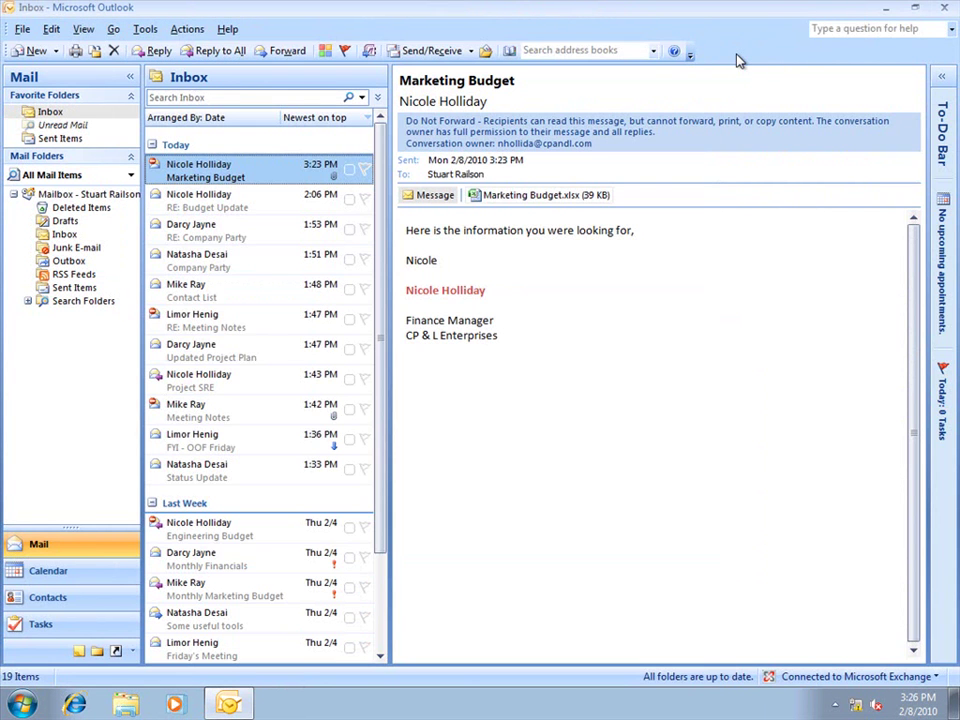
click(941, 10)
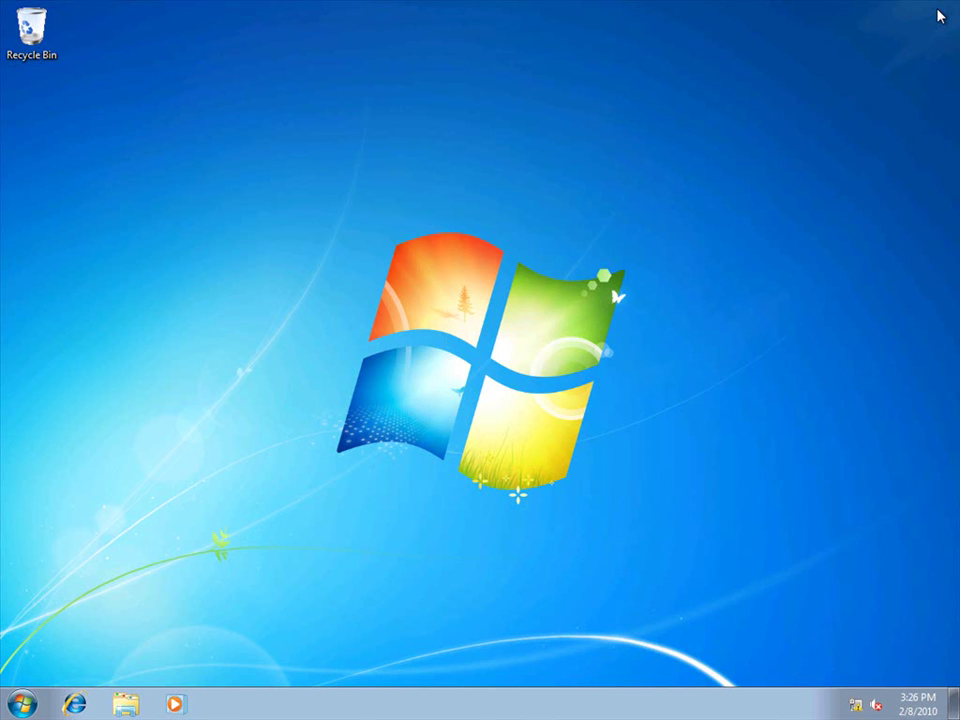